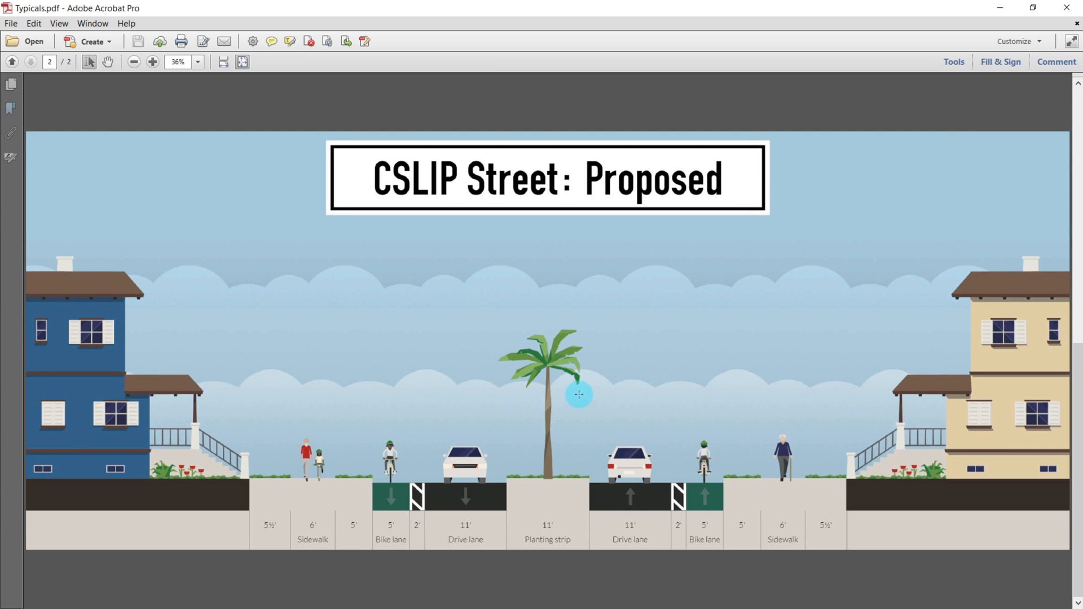
Step: Put away the Typicals.pdf document and open the CSLIP_Documents folder inside CSLIP Video Items
{"action": "left_click", "coordinate": [1005, 7]}
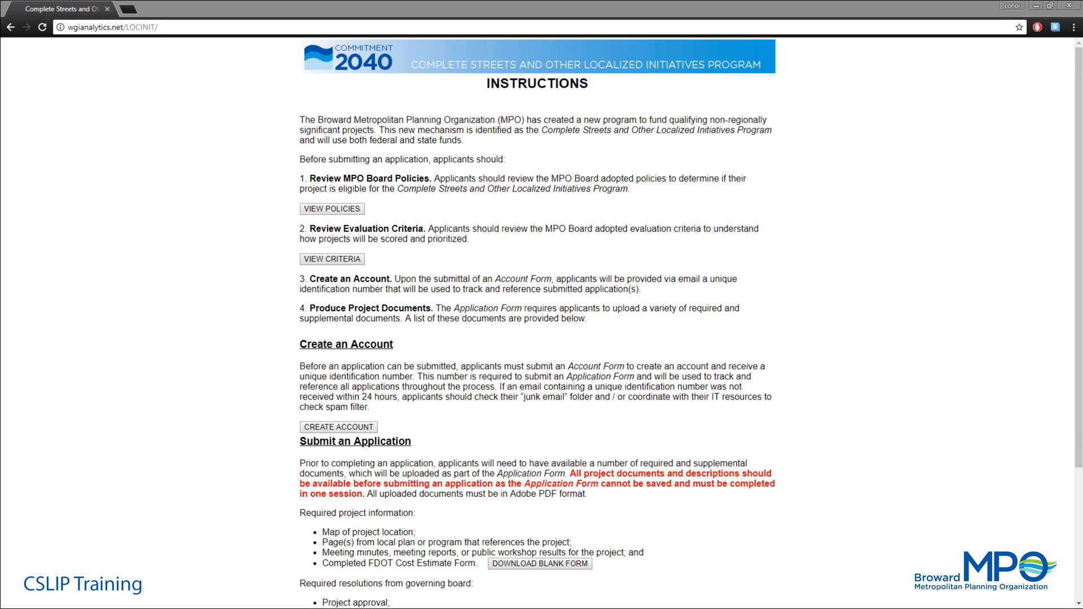
{"action": "key", "text": "alt+Tab"}
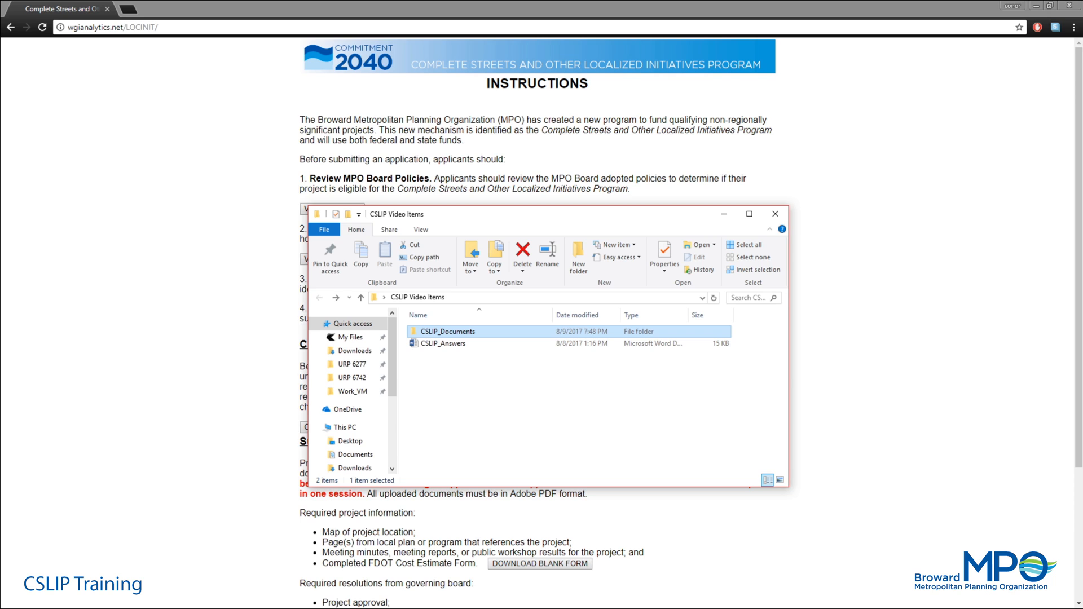
{"action": "key", "text": "Return"}
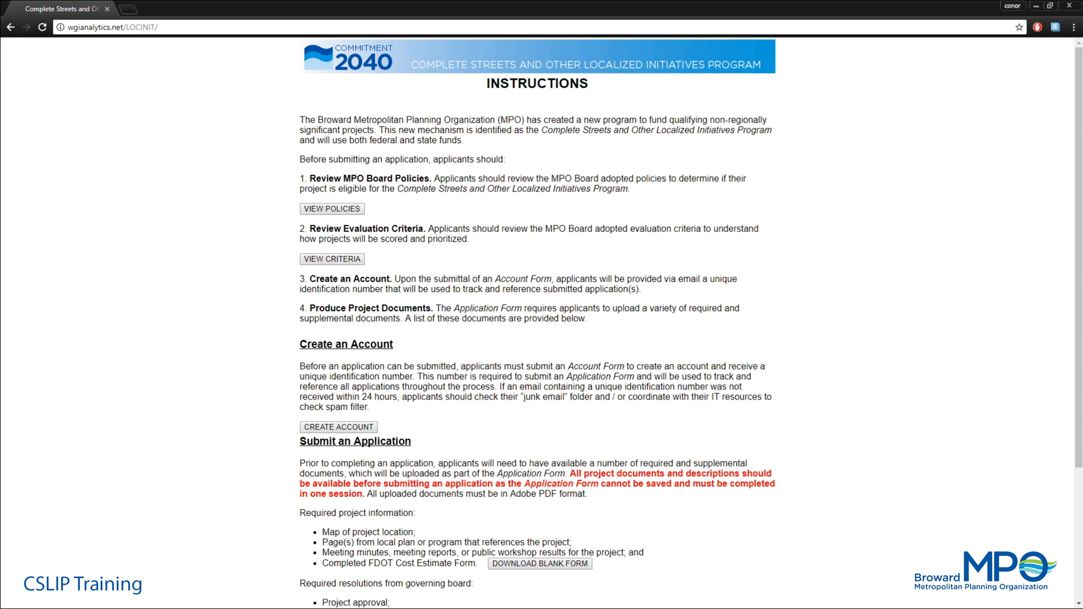
Step: Review the blank account creation form from the program's instructions page and close it
{"action": "left_click", "coordinate": [353, 429]}
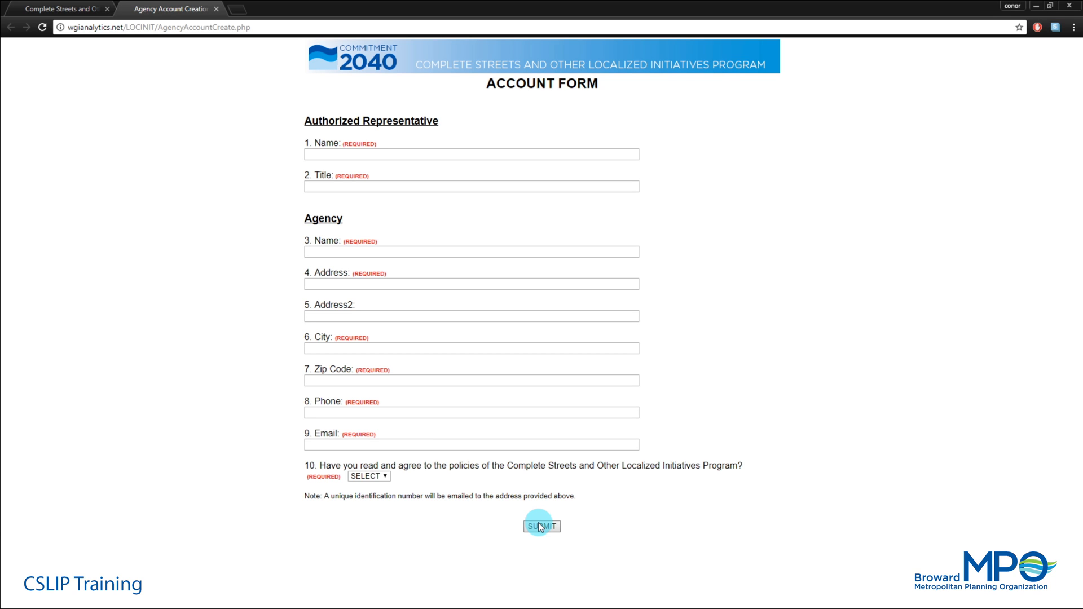
{"action": "left_click", "coordinate": [213, 12]}
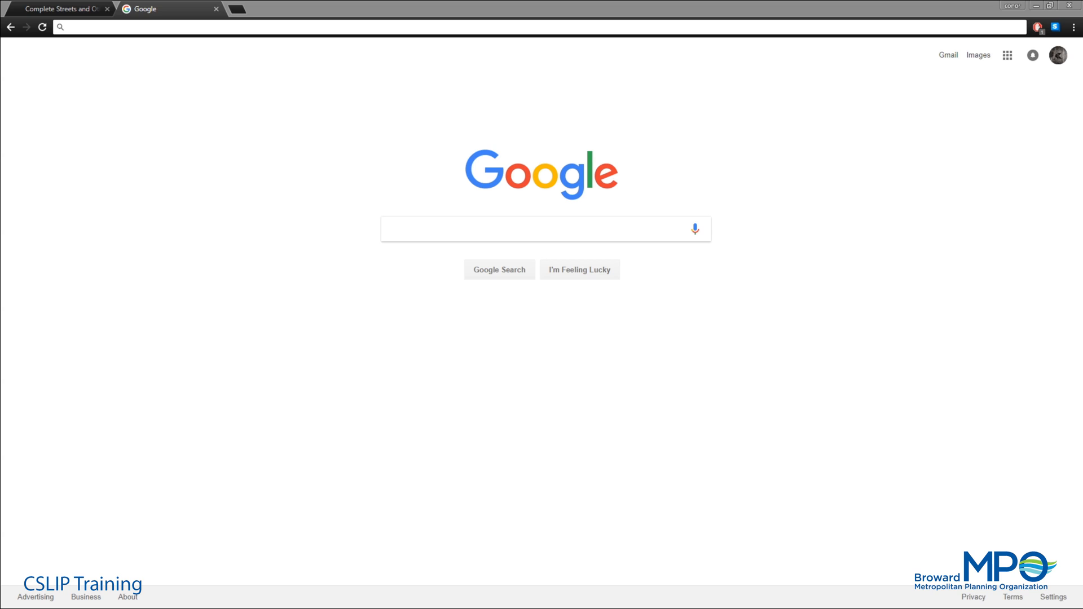
{"action": "left_click", "coordinate": [131, 28]}
{"action": "type", "text": "www"}
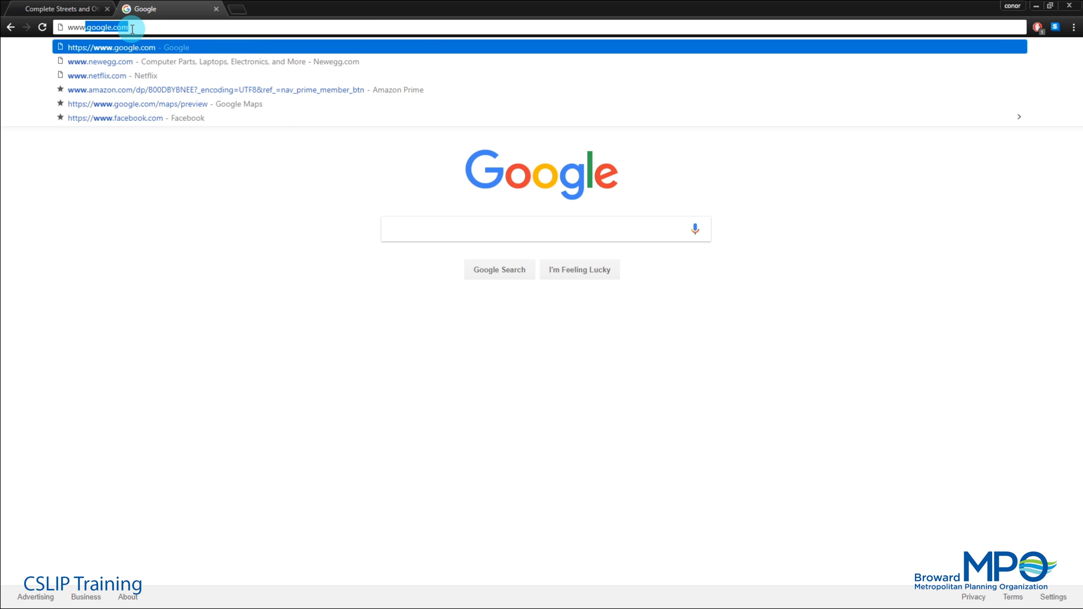
{"action": "type", "text": ".brow"}
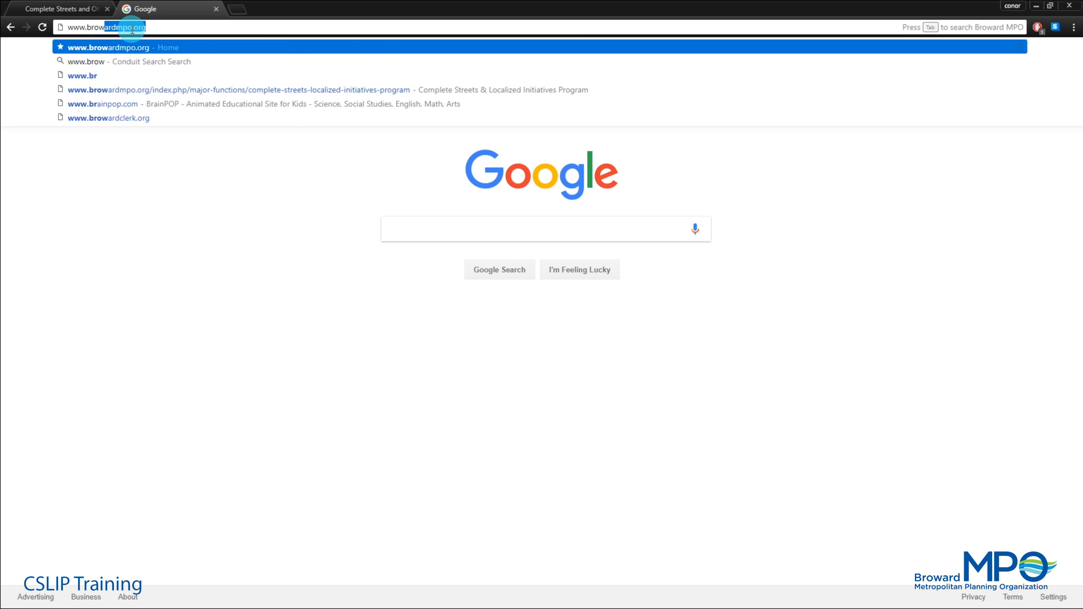
{"action": "type", "text": "ardmpo."}
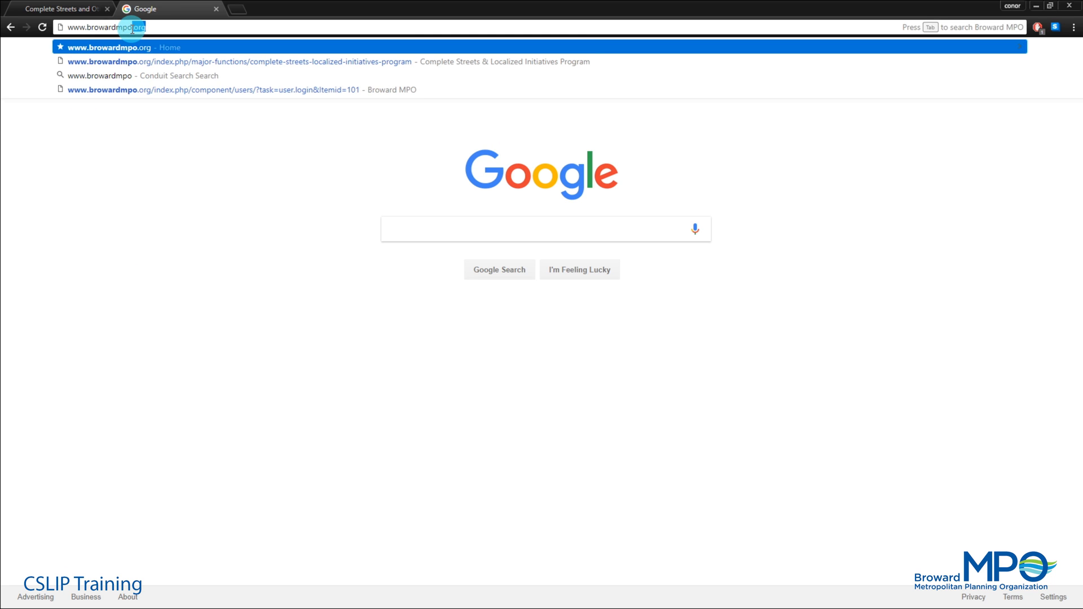
{"action": "type", "text": "org"}
{"action": "key", "text": "Return"}
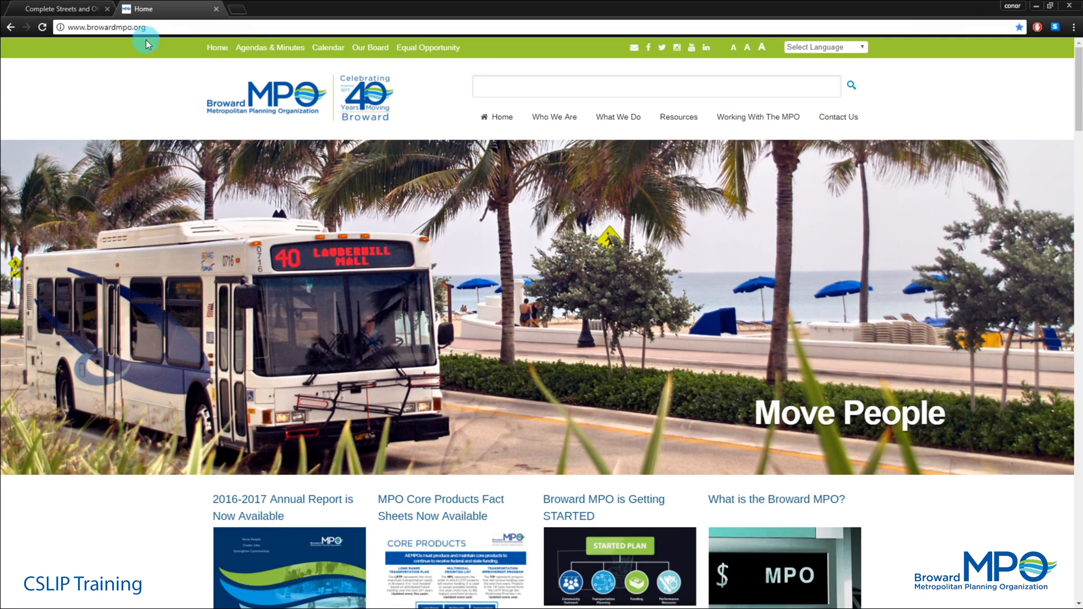
Step: Open the Complete Streets & Localized Initiatives Program page and highlight the 2017/2018 CSLIP Application Link text under Submitting an Application
{"action": "mouse_move", "coordinate": [620, 112]}
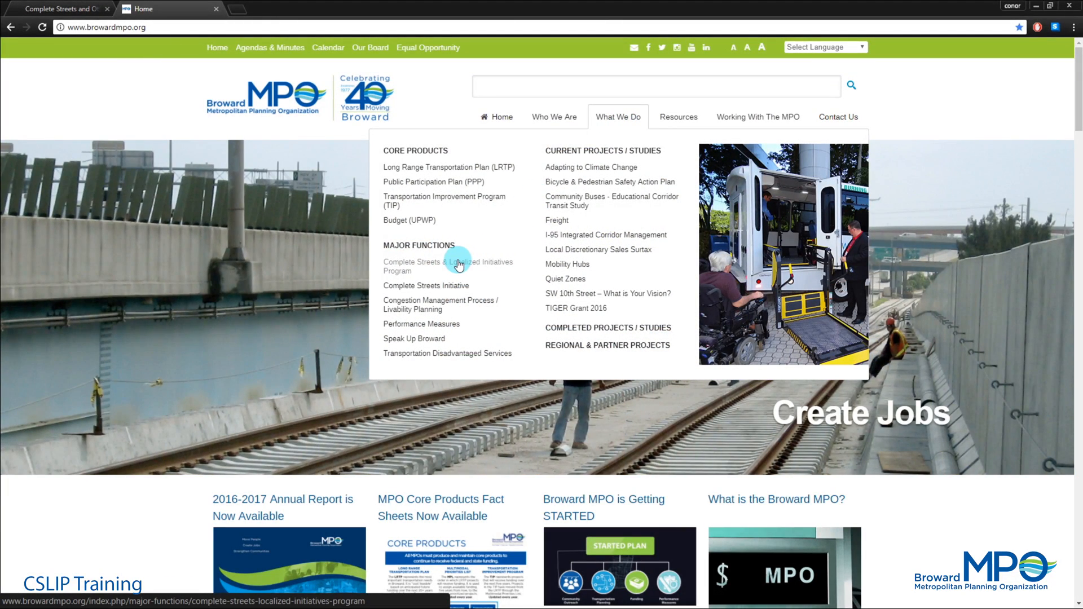
{"action": "left_click", "coordinate": [458, 264]}
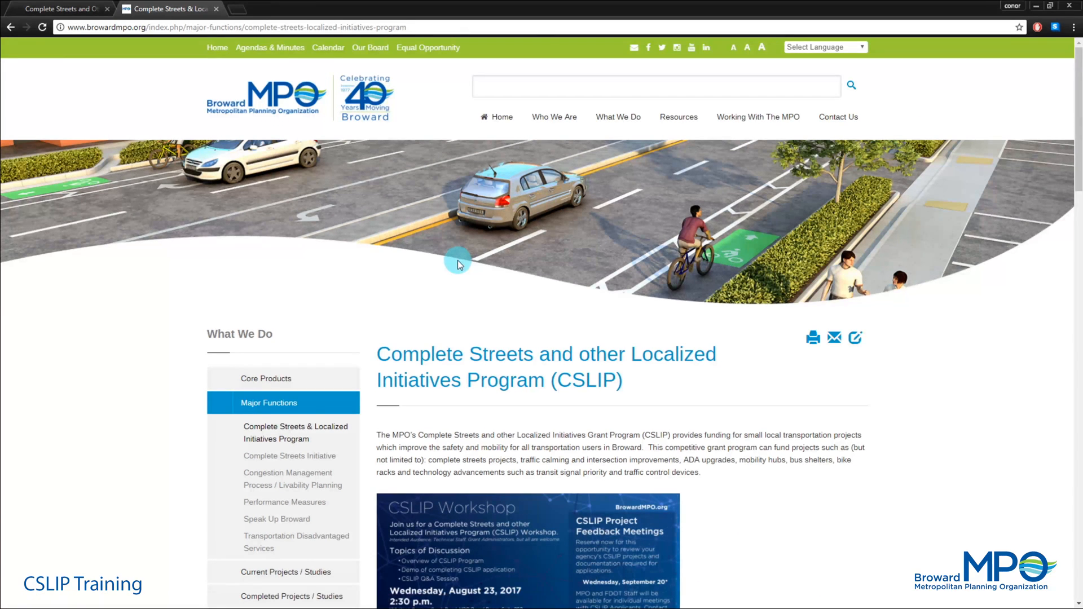
{"action": "scroll", "coordinate": [458, 263], "scroll_direction": "down", "scroll_amount": 10}
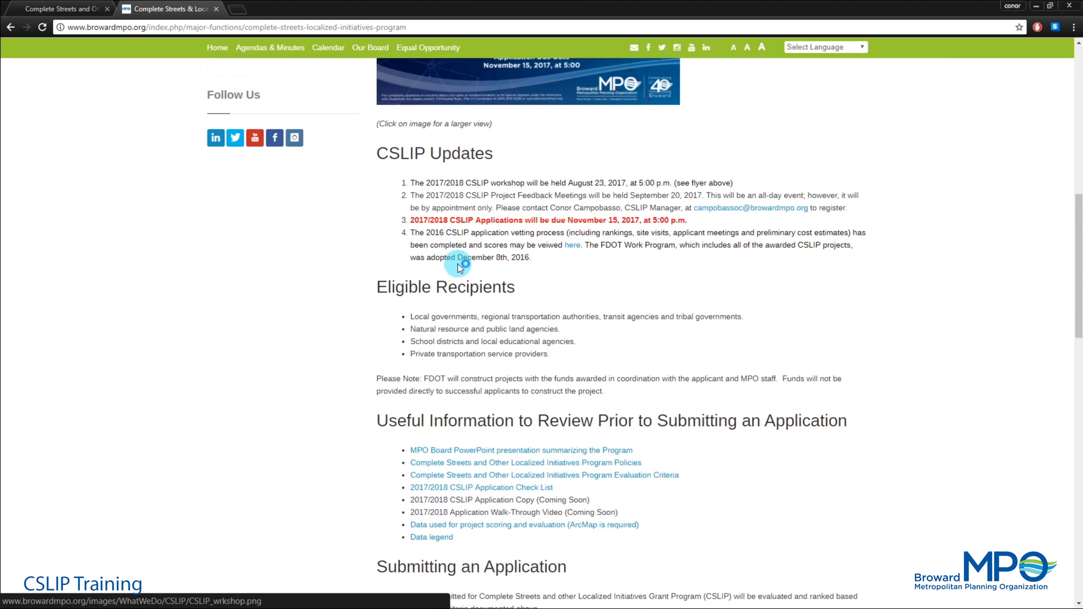
{"action": "scroll", "coordinate": [458, 263], "scroll_direction": "down", "scroll_amount": 6}
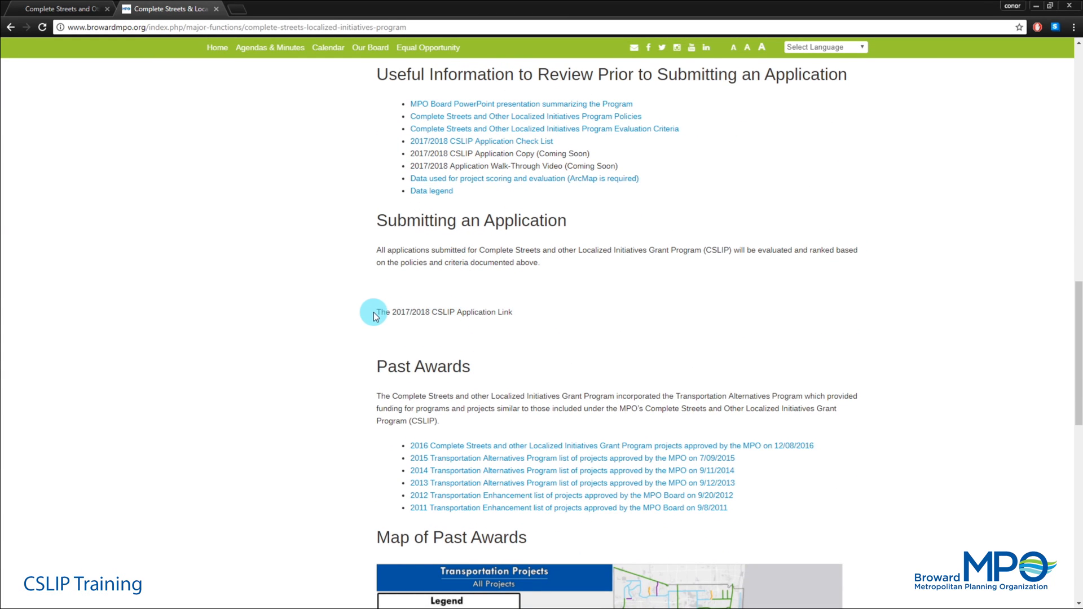
{"action": "left_click_drag", "start_coordinate": [375, 312], "coordinate": [513, 312]}
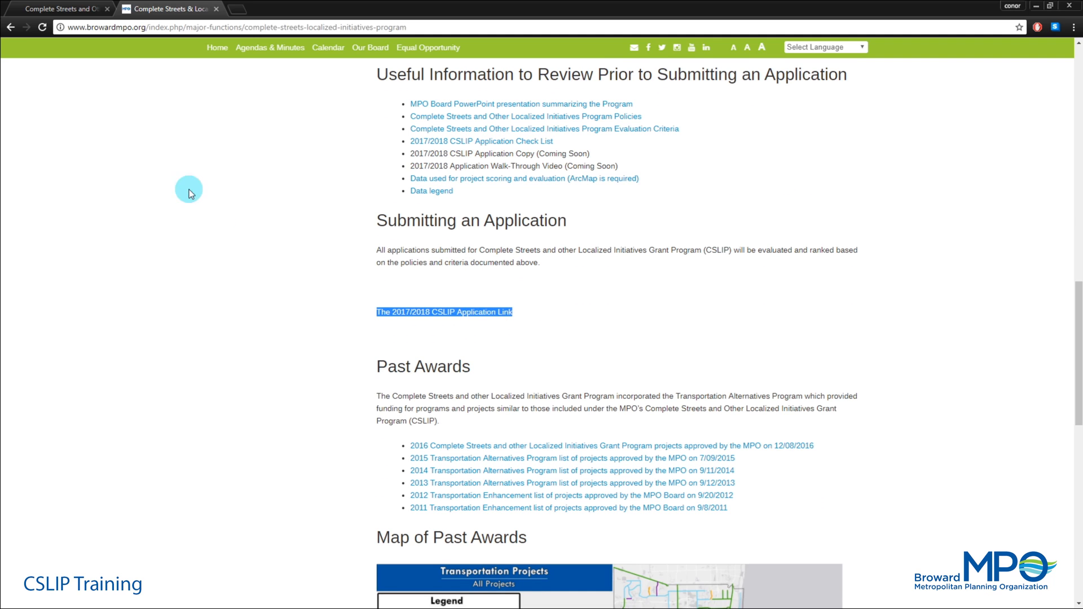
Step: Return to the program's instructions page and open the application form for submitting an application
{"action": "left_click", "coordinate": [31, 13]}
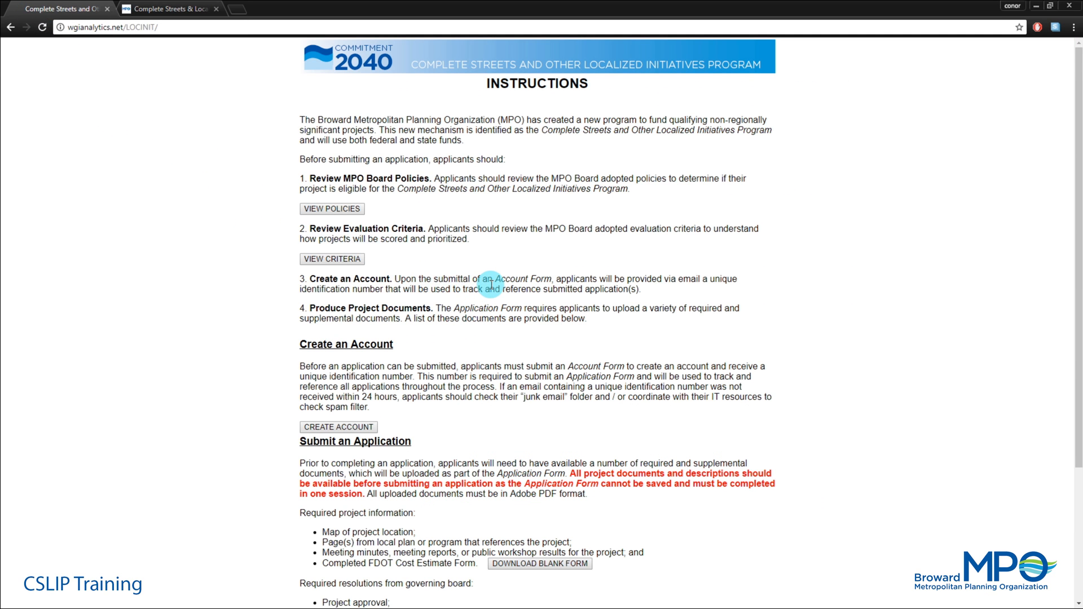
{"action": "scroll", "coordinate": [489, 284], "scroll_direction": "down", "scroll_amount": 3}
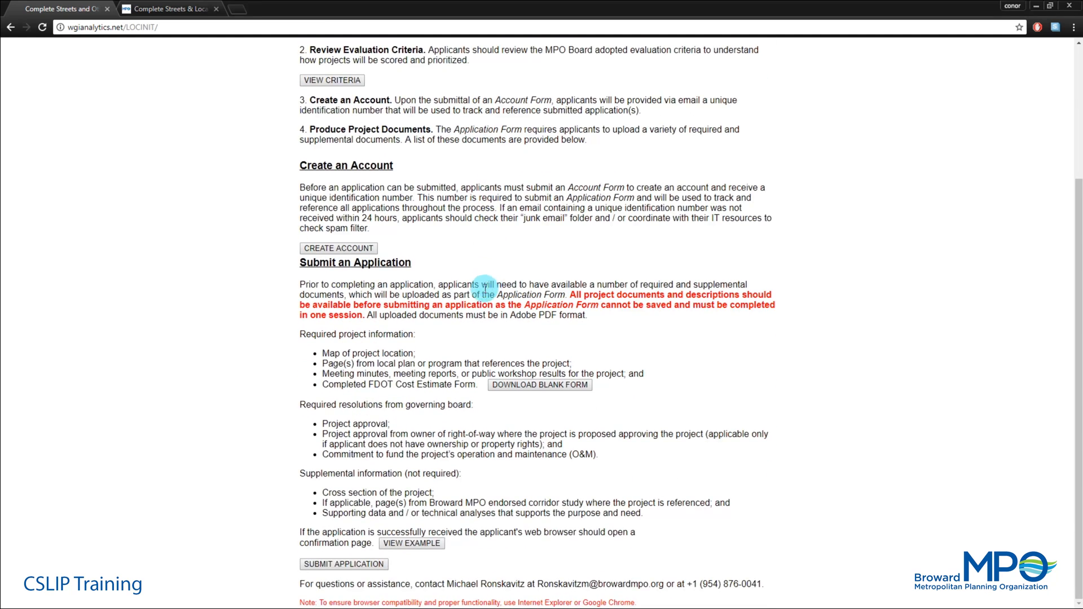
{"action": "left_click", "coordinate": [322, 564]}
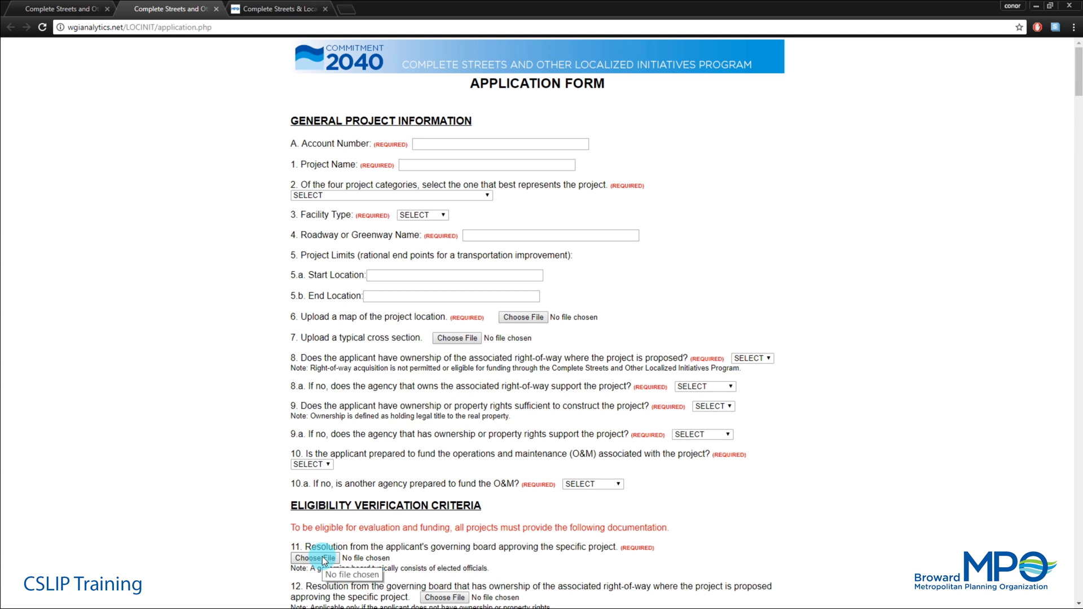
{"action": "middle_click", "coordinate": [423, 366]}
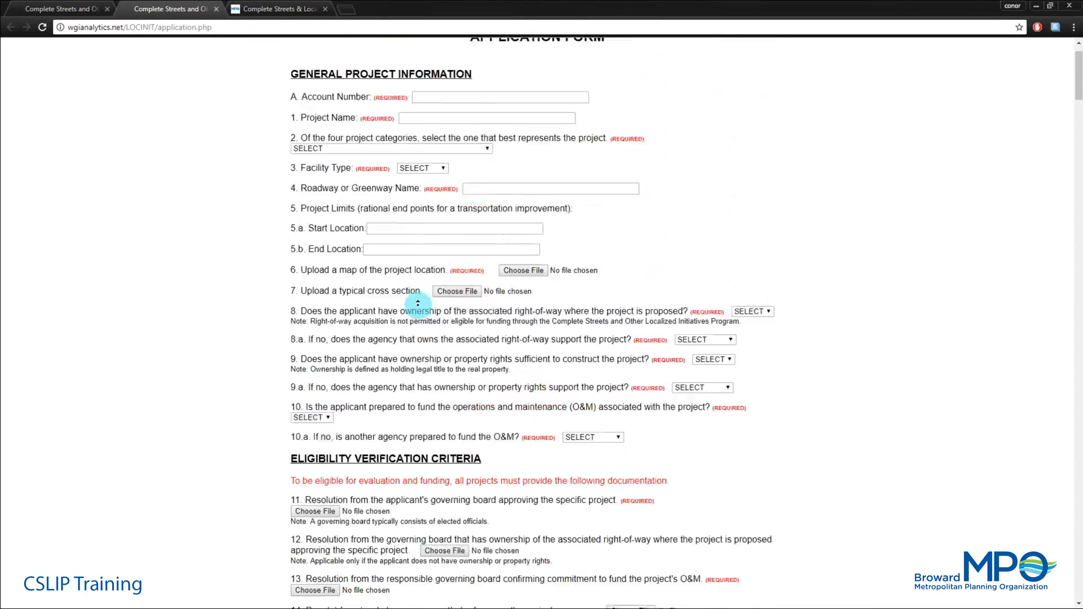
{"action": "middle_click", "coordinate": [418, 305]}
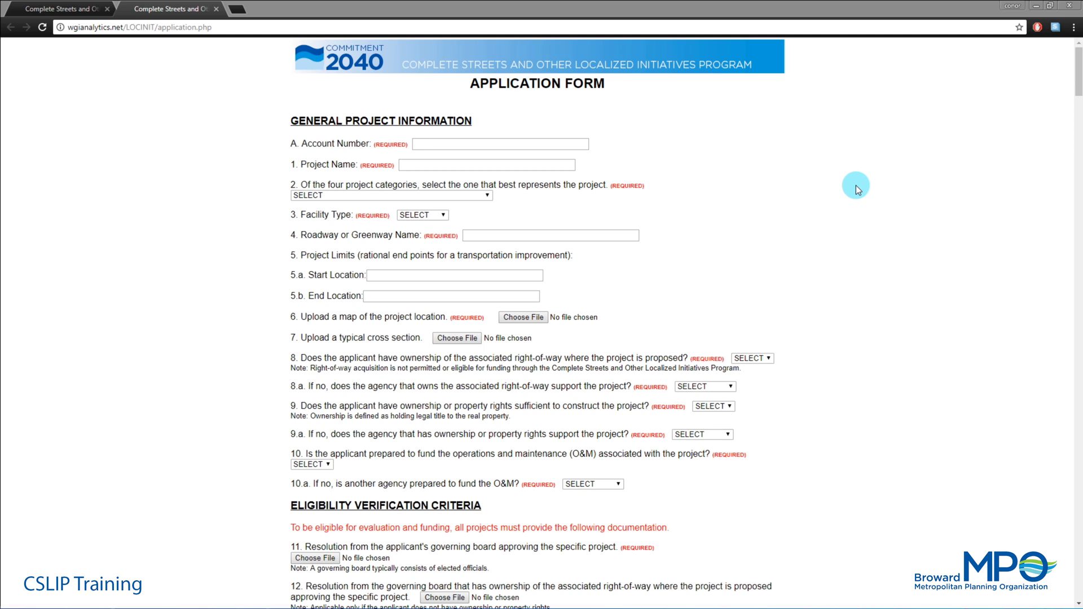
Step: Enter the account number and name the project "CSLIP Street Complete Streets Improvements"
{"action": "left_click", "coordinate": [495, 142]}
{"action": "type", "text": "10049"}
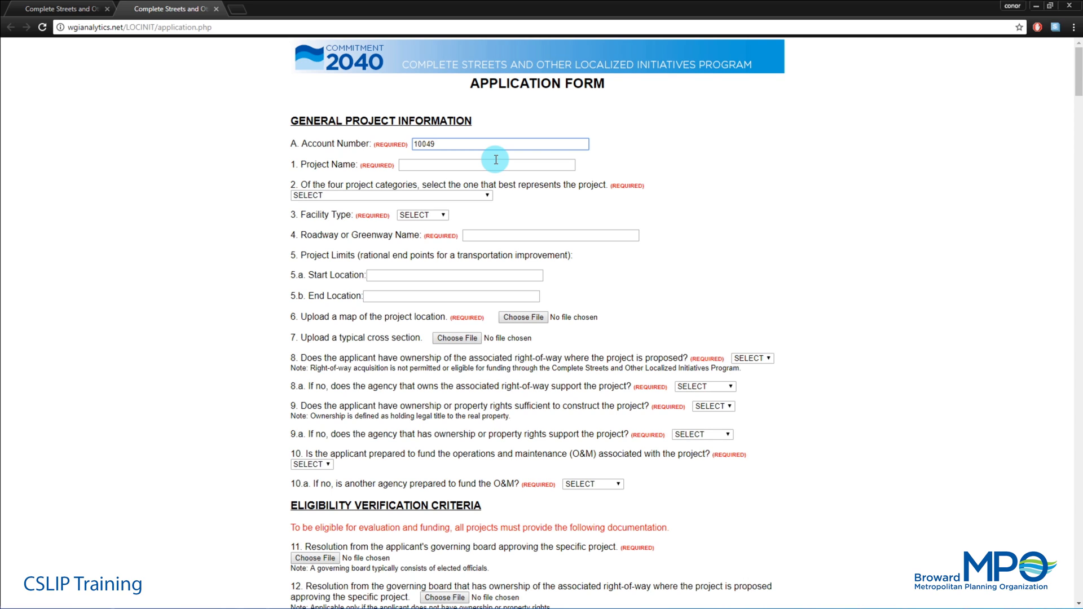
{"action": "left_click", "coordinate": [494, 163]}
{"action": "type", "text": "CSLIP Street Complete Streets Improvements"}
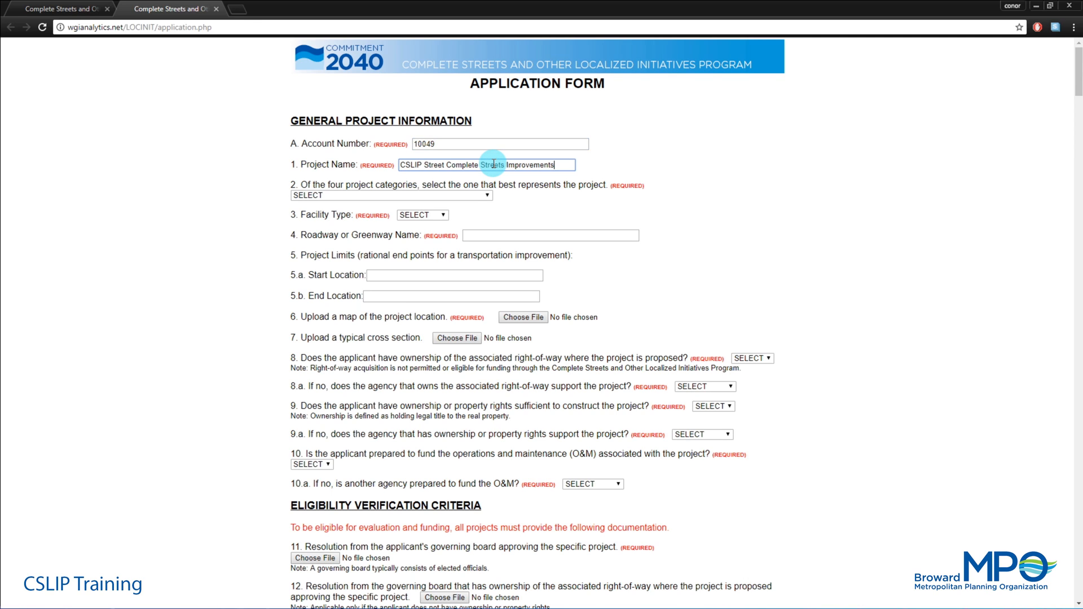
Step: Set the project category to Complete Streets (bicycle, pedestrian and transit facility) and the facility type to Local Road
{"action": "left_click", "coordinate": [465, 198]}
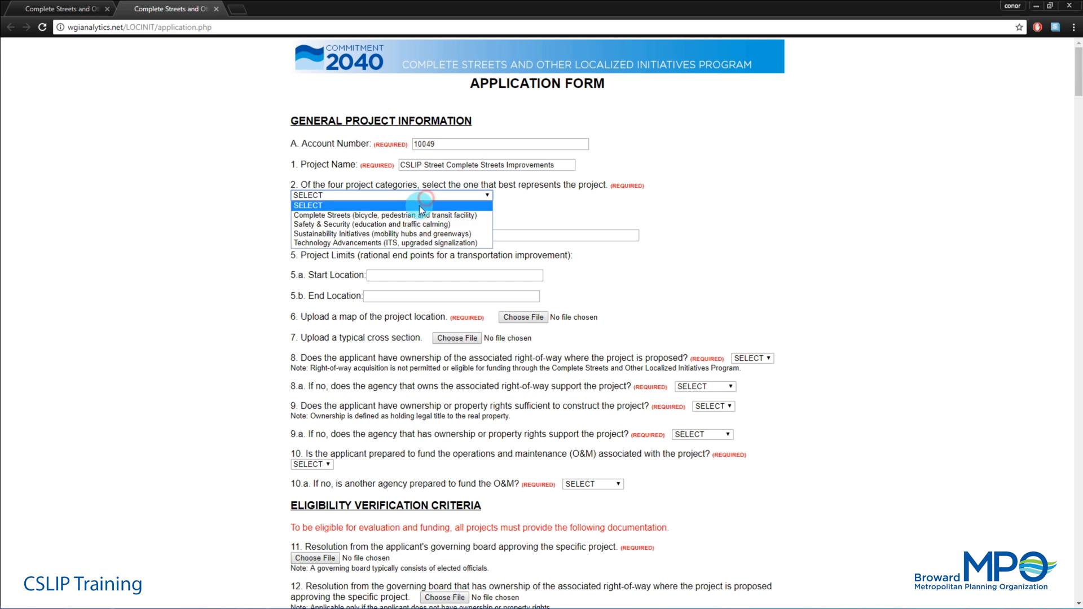
{"action": "left_click", "coordinate": [403, 213]}
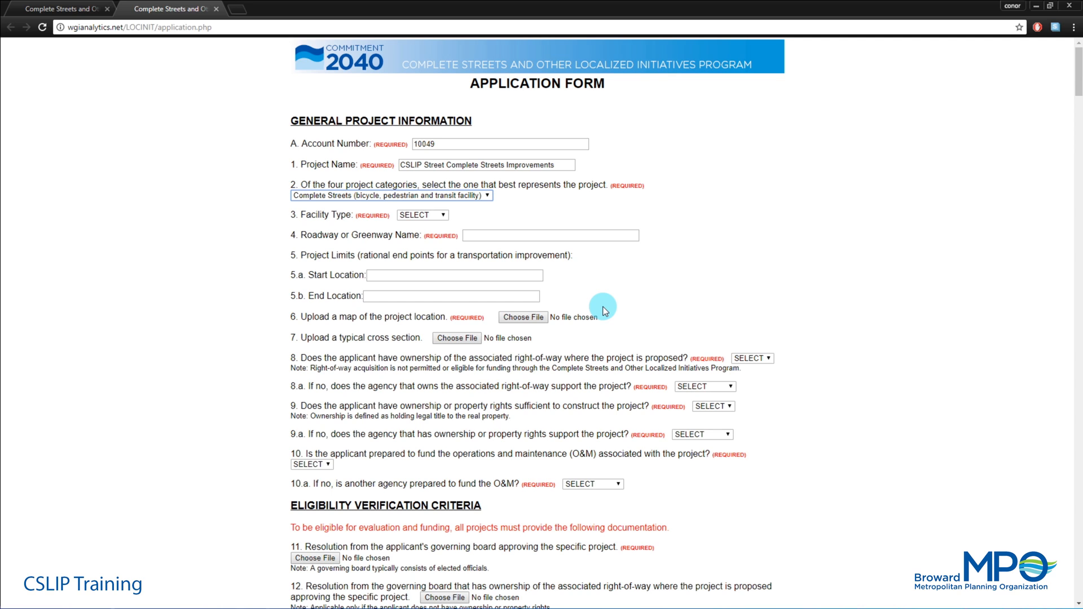
{"action": "left_click", "coordinate": [435, 215]}
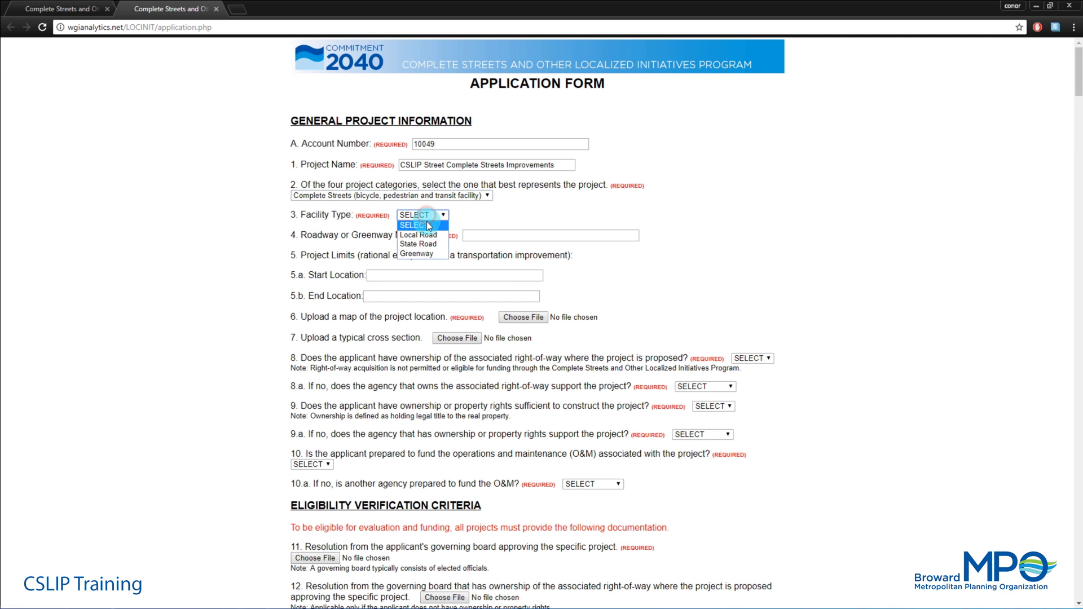
{"action": "left_click", "coordinate": [426, 234]}
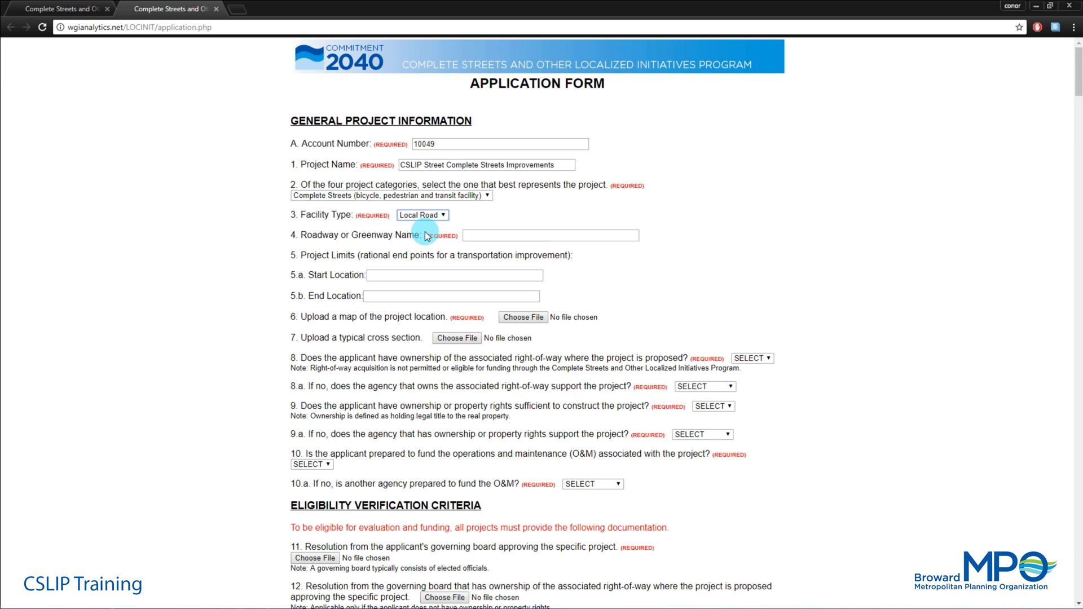
Step: Enter CSLIP Street as the roadway name, with project limits starting at North 2nd Avenue and ending at North 8th Avenue
{"action": "left_click", "coordinate": [486, 234]}
{"action": "type", "text": "CSLIP Street"}
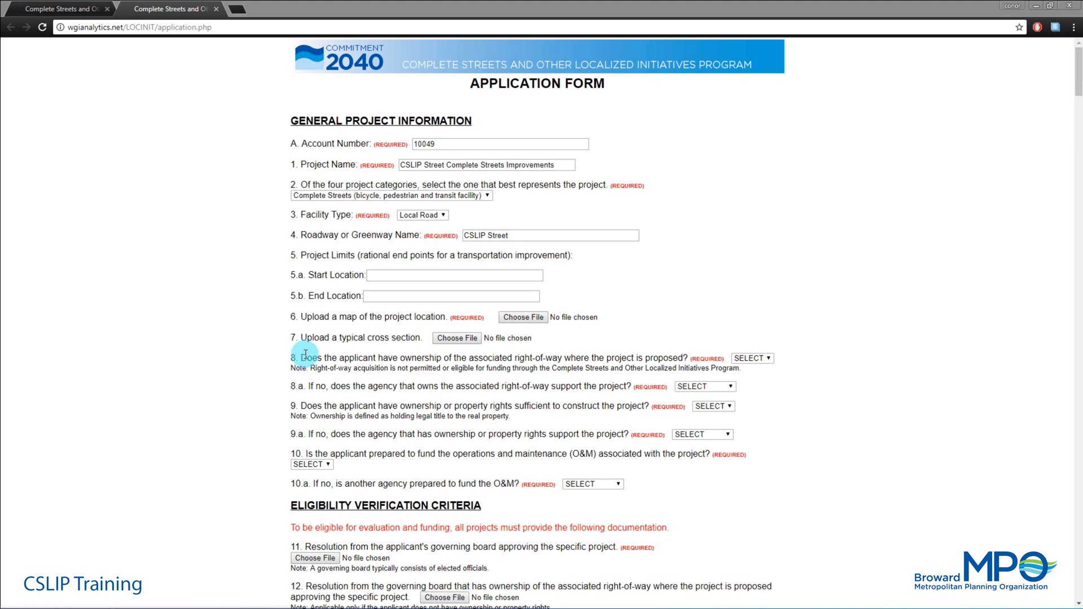
{"action": "left_click", "coordinate": [391, 274]}
{"action": "type", "text": "North 2nd Avenue"}
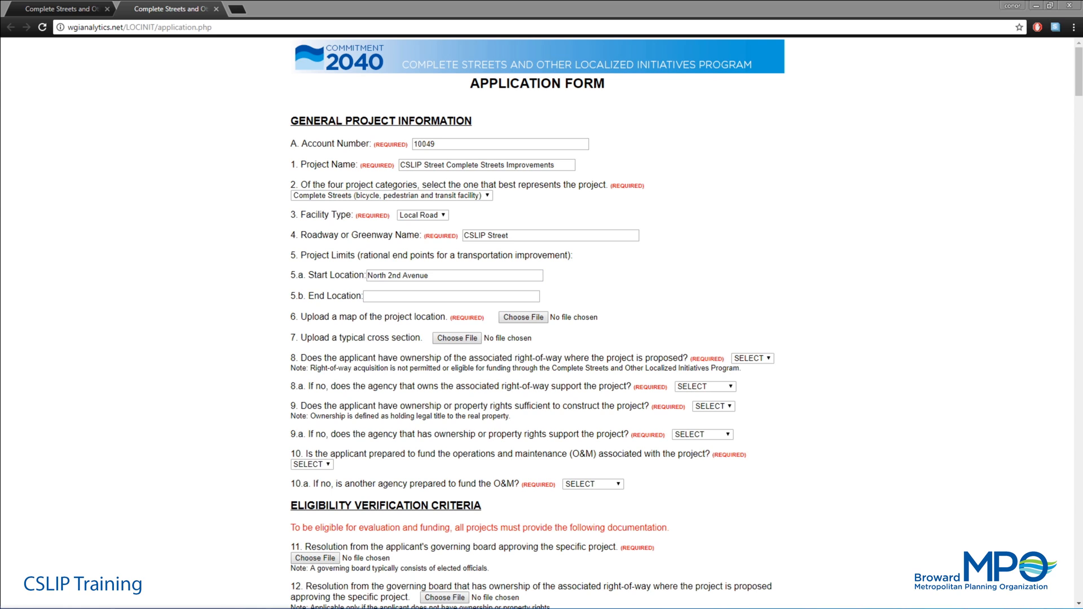
{"action": "left_click", "coordinate": [377, 296]}
{"action": "type", "text": "North 8th Avenue"}
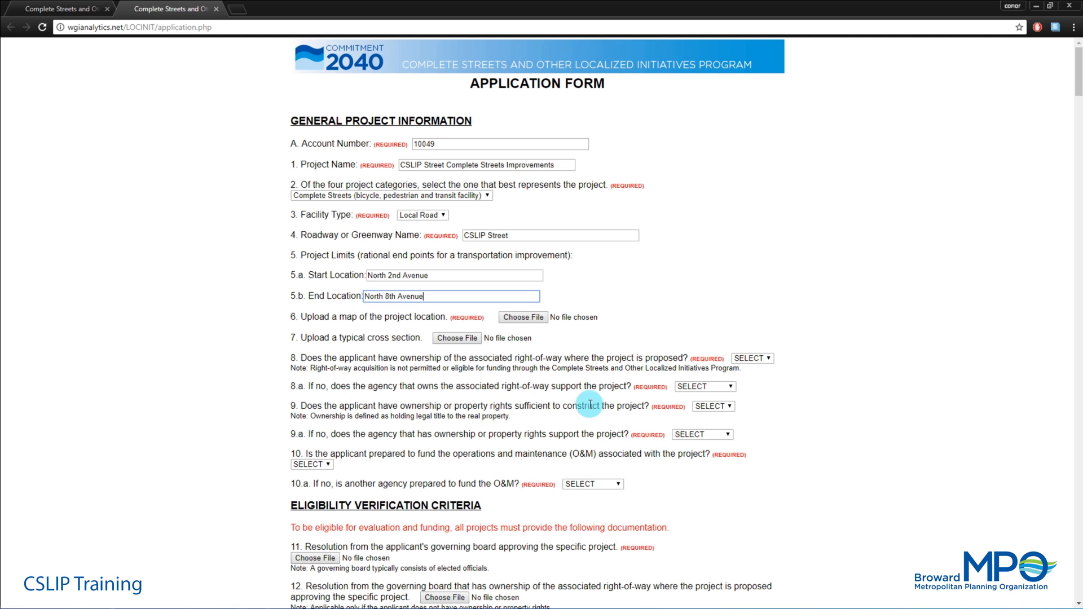
Step: Attach Location Map.pdf as the project location map and Typicals.pdf as the typical cross section
{"action": "left_click", "coordinate": [535, 319]}
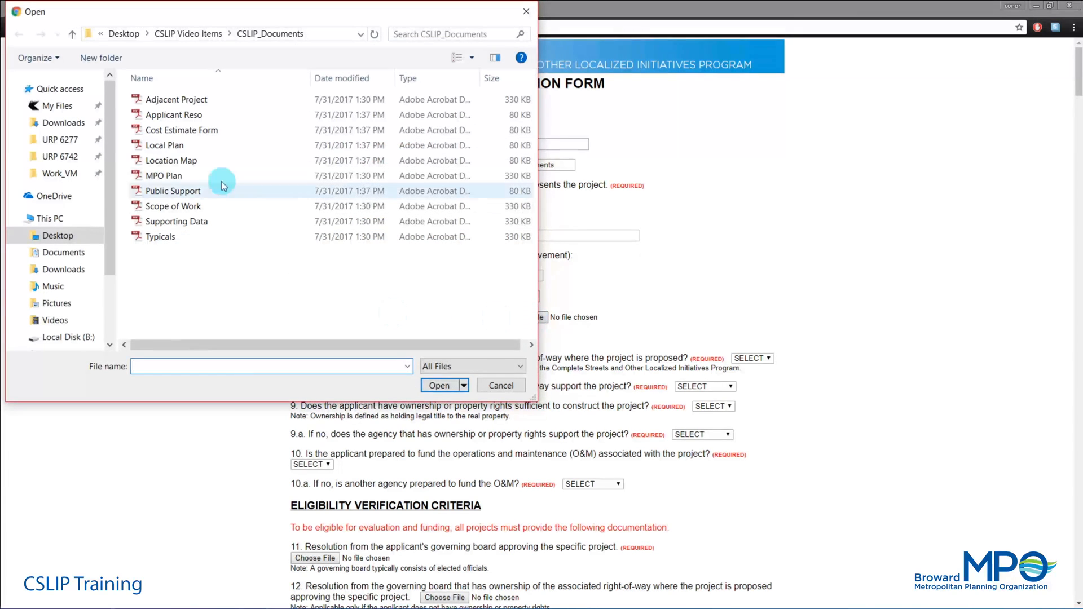
{"action": "left_click", "coordinate": [207, 164]}
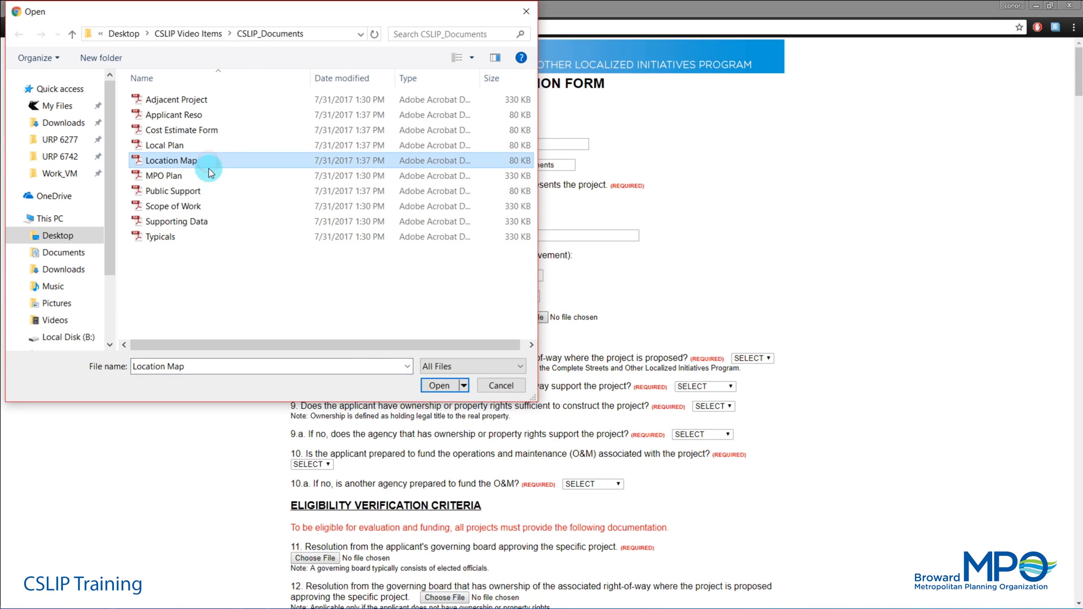
{"action": "left_click", "coordinate": [438, 384]}
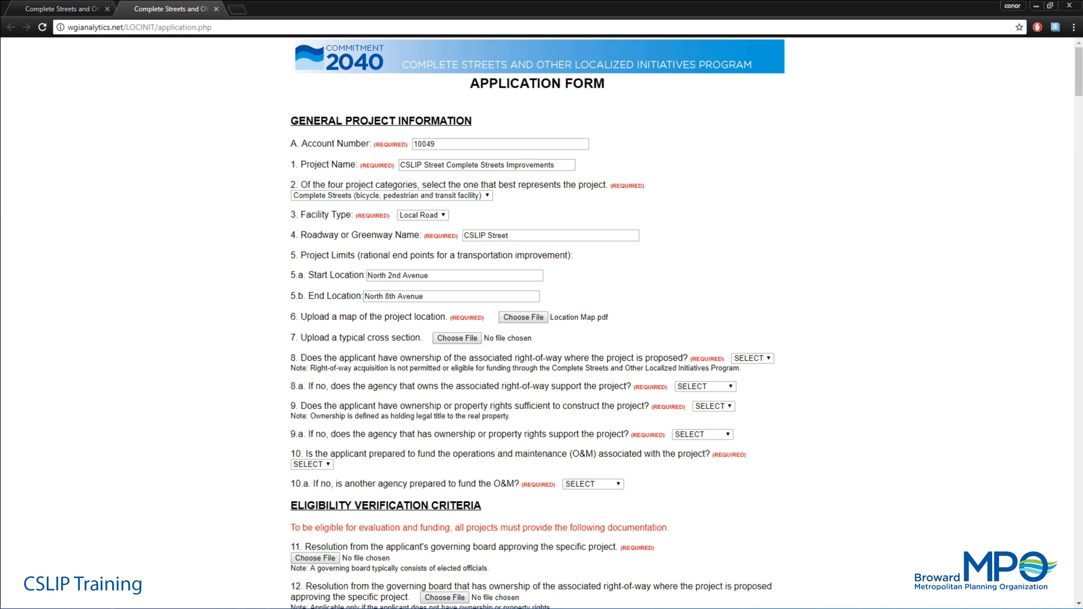
{"action": "left_click", "coordinate": [457, 338]}
{"action": "left_click", "coordinate": [169, 239]}
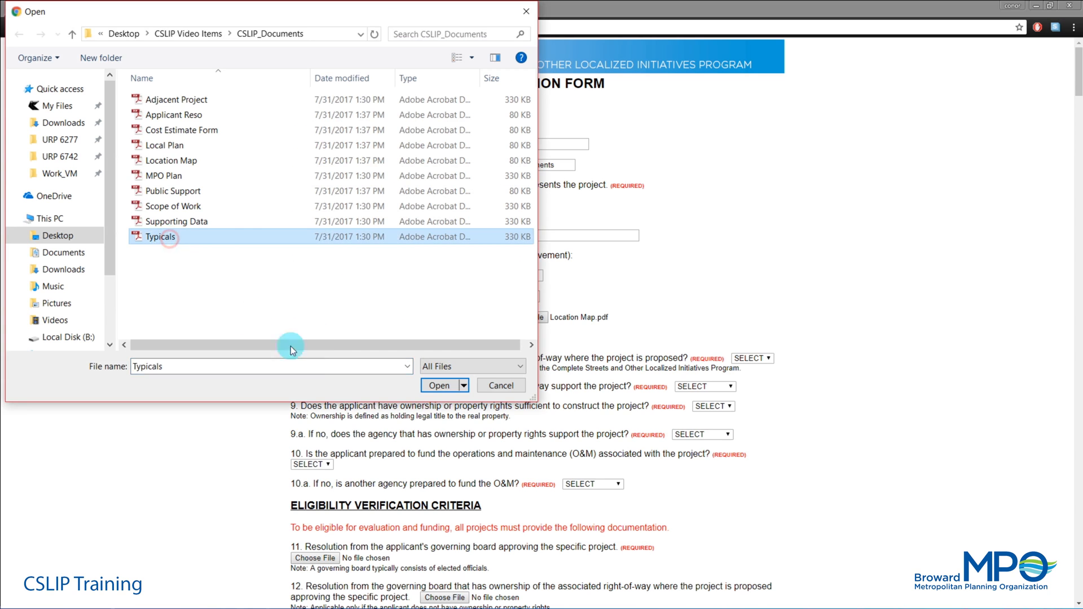
{"action": "left_click", "coordinate": [439, 385]}
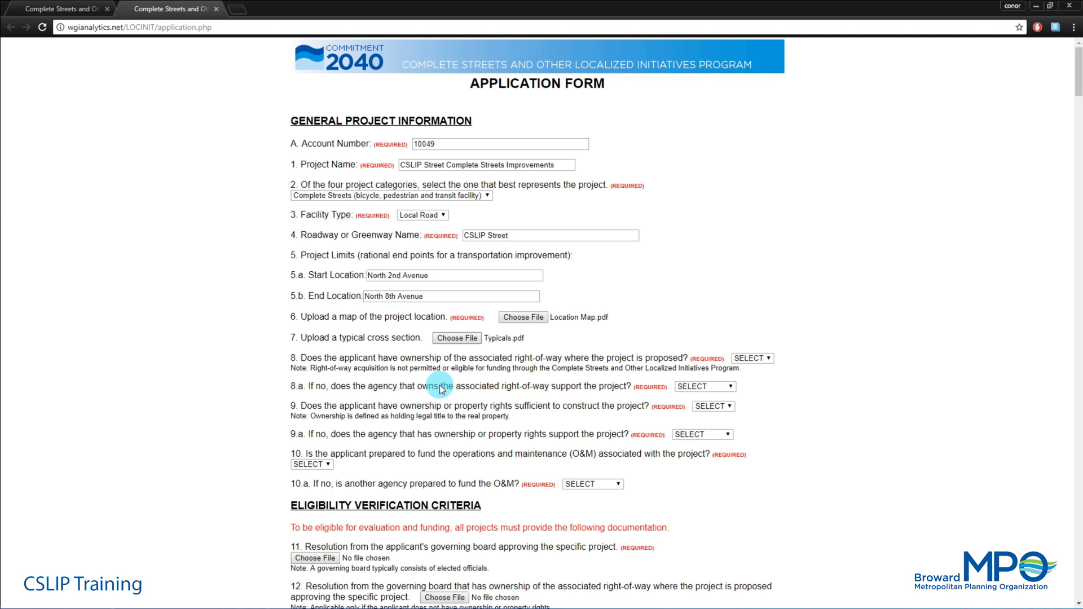
Step: Answer Yes to right-of-way ownership in question 8 and Not applicable to the owning agency's support in question 8.a
{"action": "left_click", "coordinate": [752, 358]}
{"action": "left_click", "coordinate": [752, 379]}
{"action": "left_click", "coordinate": [725, 387]}
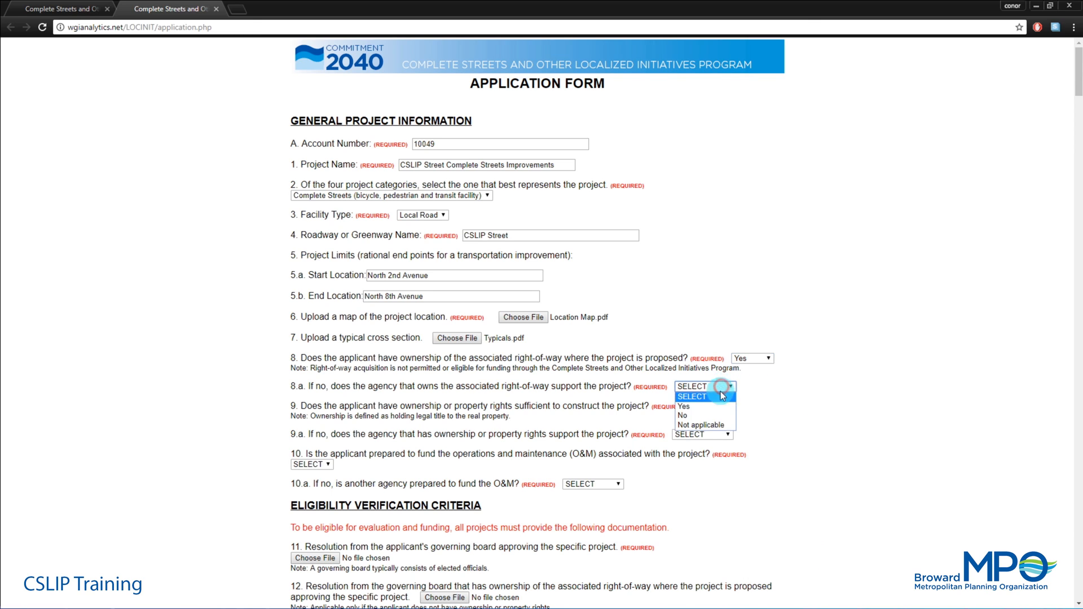
{"action": "left_click", "coordinate": [705, 427]}
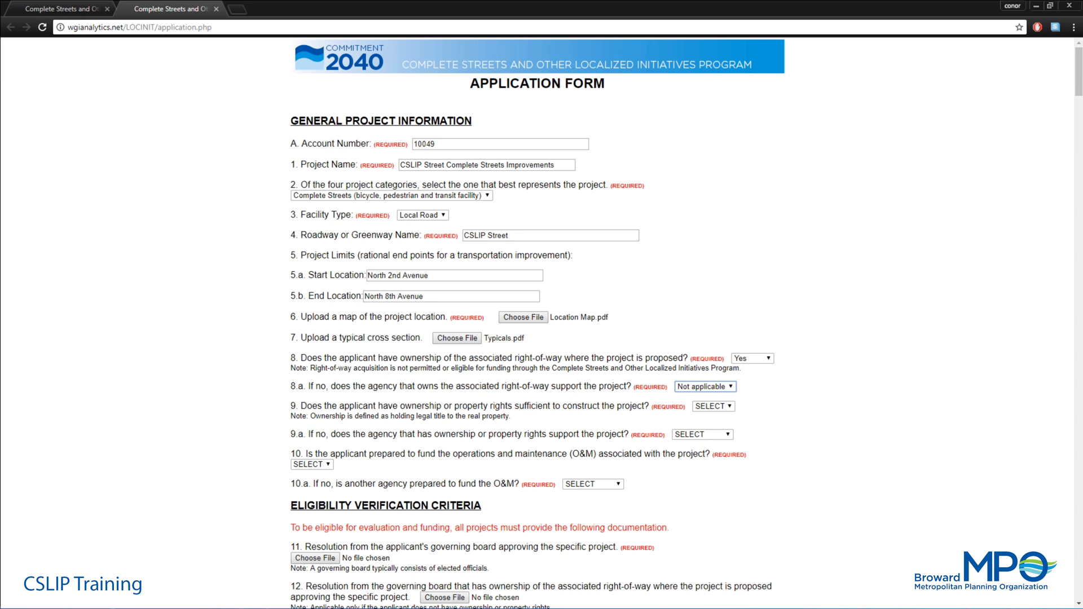
Step: Answer Yes to sufficient ownership or property rights in question 9 and Not applicable to the agency's support in question 9.a
{"action": "left_click", "coordinate": [713, 406]}
{"action": "left_click", "coordinate": [715, 428]}
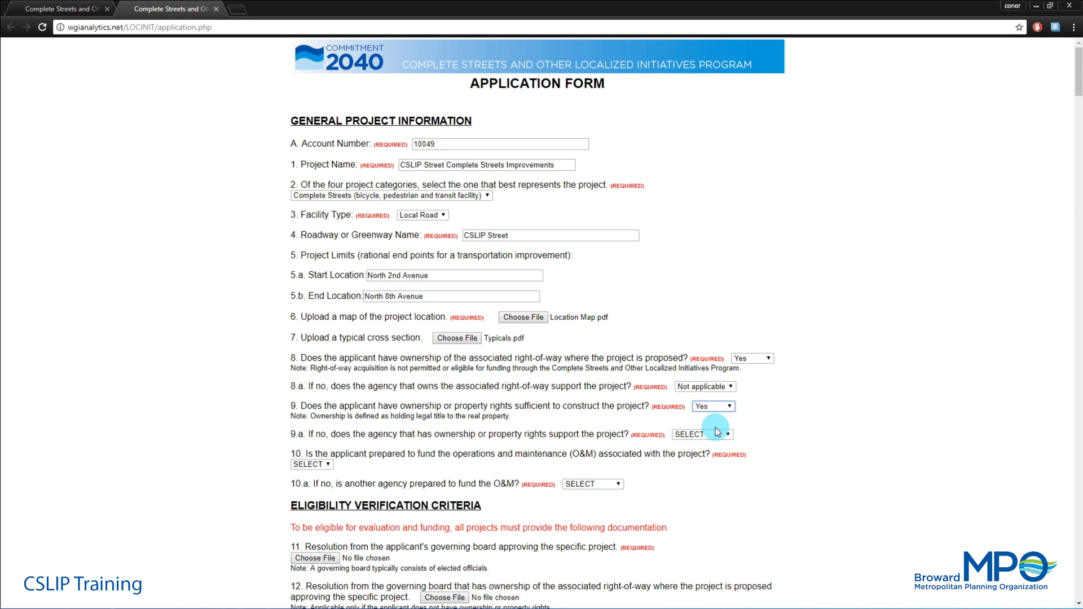
{"action": "left_click", "coordinate": [717, 432]}
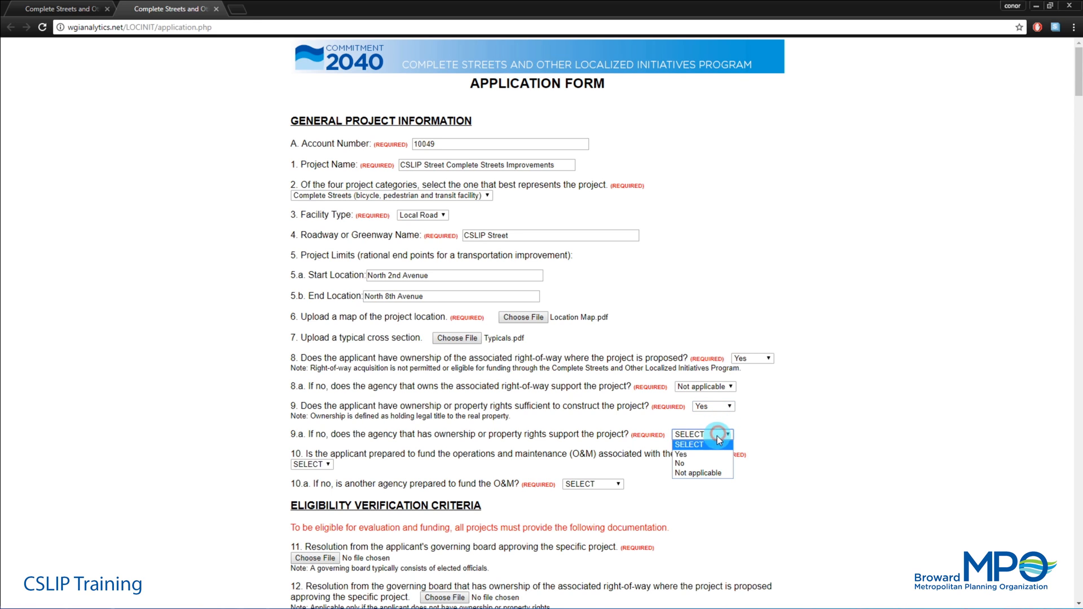
{"action": "left_click", "coordinate": [709, 474]}
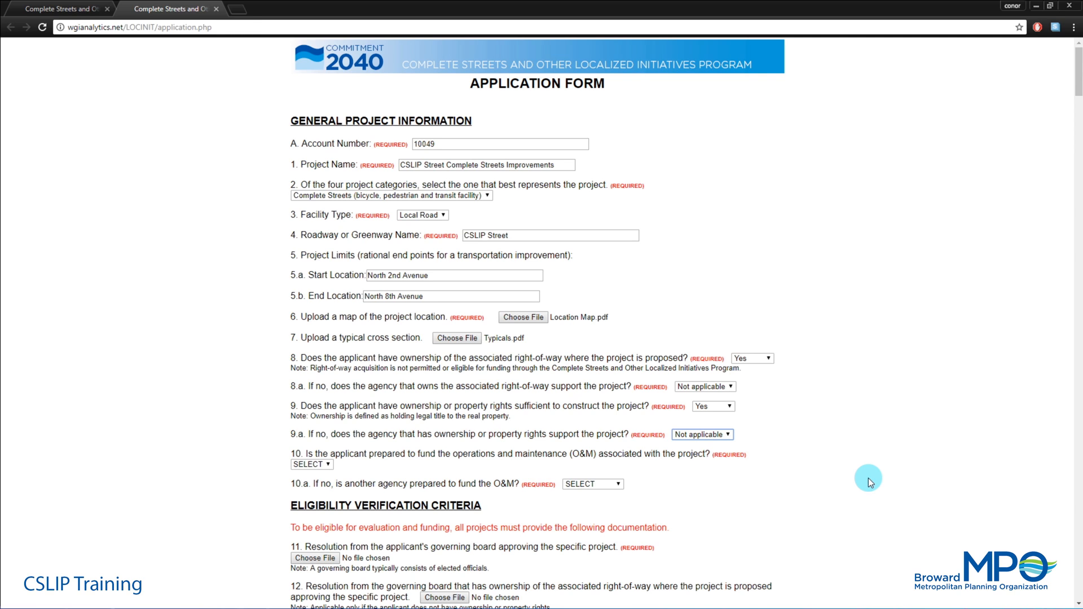
Step: Answer Yes to funding operations and maintenance in question 10 and Not applicable to another agency's funding in question 10.a
{"action": "left_click", "coordinate": [311, 466]}
{"action": "left_click", "coordinate": [320, 483]}
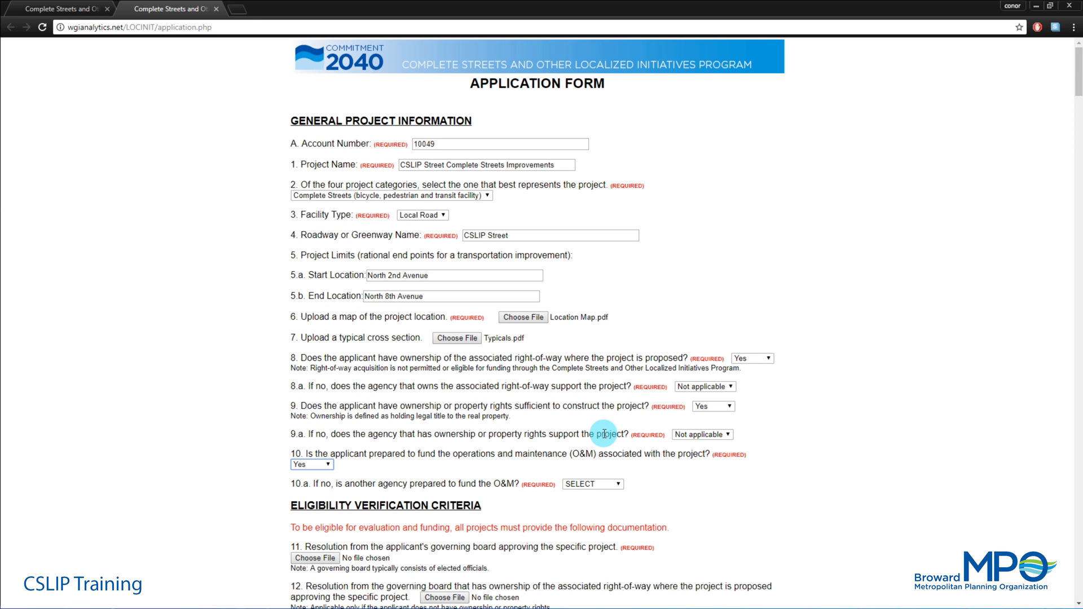
{"action": "left_click", "coordinate": [592, 484]}
{"action": "left_click", "coordinate": [600, 522]}
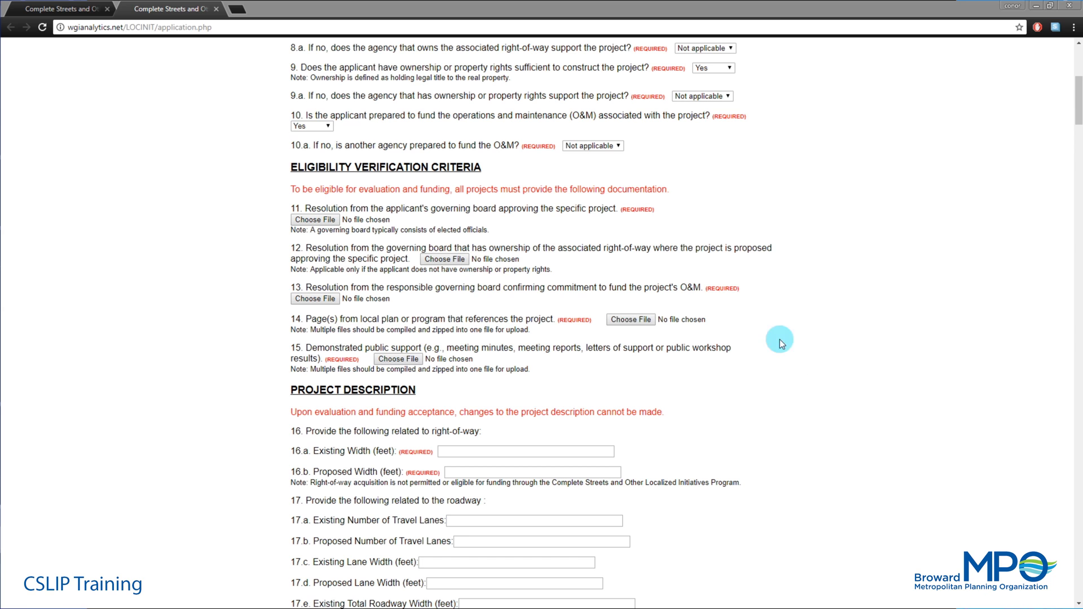
Step: Attach Applicant Reso.pdf both as the governing board resolution in question 11 and as the O&M funding resolution in question 13
{"action": "left_click", "coordinate": [331, 220]}
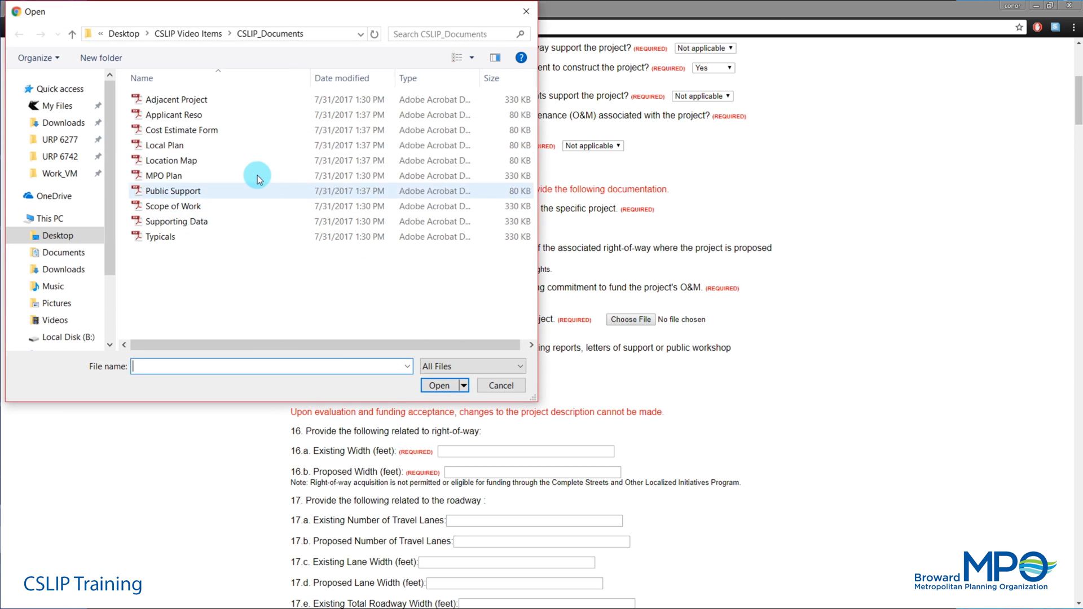
{"action": "left_click", "coordinate": [221, 115]}
{"action": "left_click", "coordinate": [440, 386]}
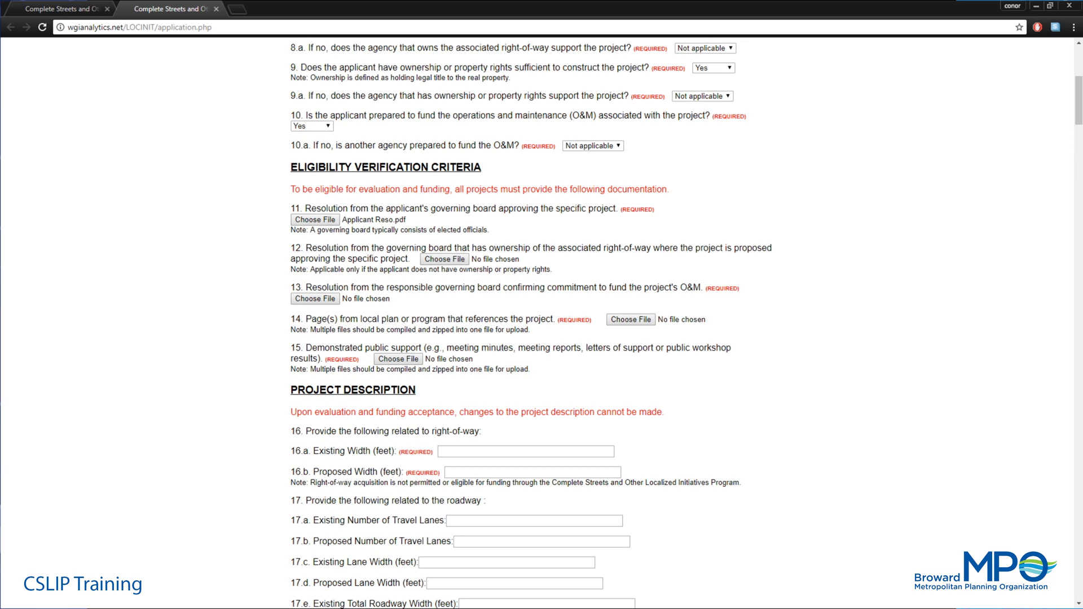
{"action": "left_click", "coordinate": [315, 298]}
{"action": "left_click", "coordinate": [224, 117]}
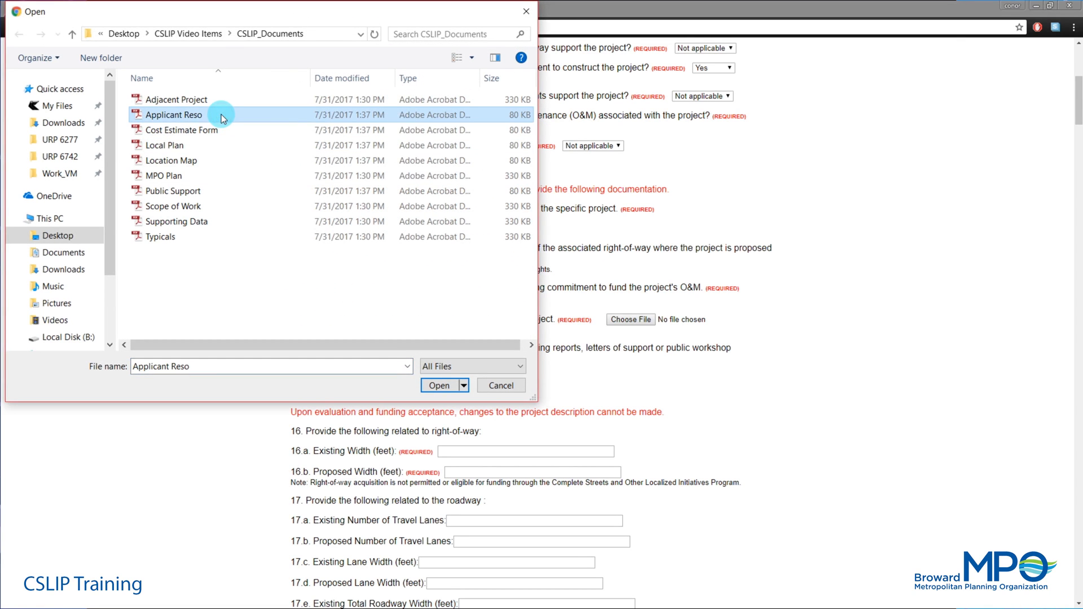
{"action": "left_click", "coordinate": [437, 387]}
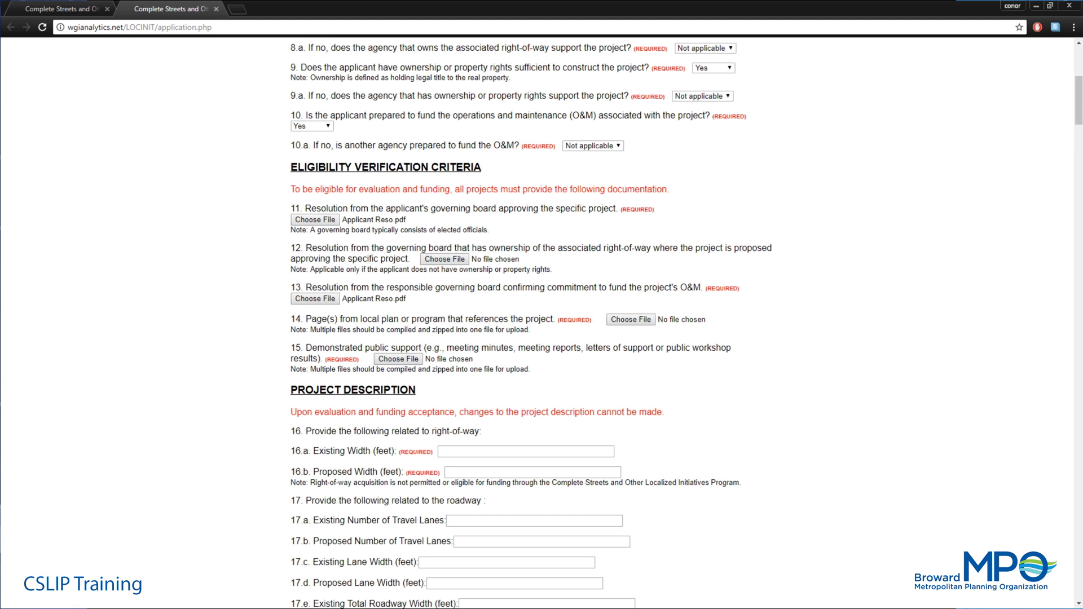
Step: Attach Local Plan.pdf as the local plan reference in question 14 and Public Support.pdf as the demonstrated public support in question 15
{"action": "left_click", "coordinate": [630, 319]}
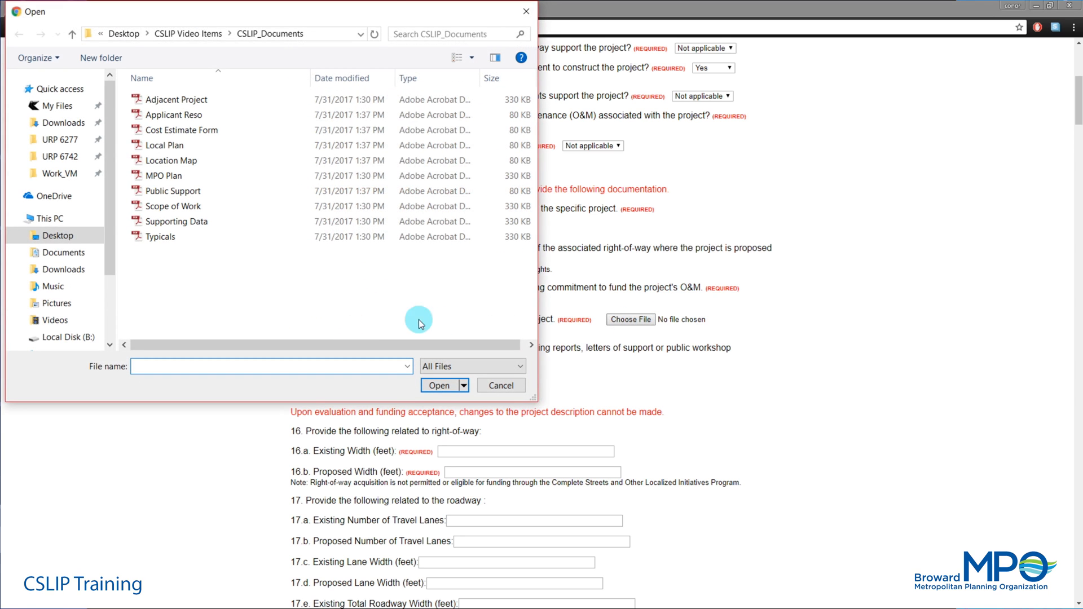
{"action": "left_click", "coordinate": [199, 152]}
{"action": "left_click", "coordinate": [439, 385]}
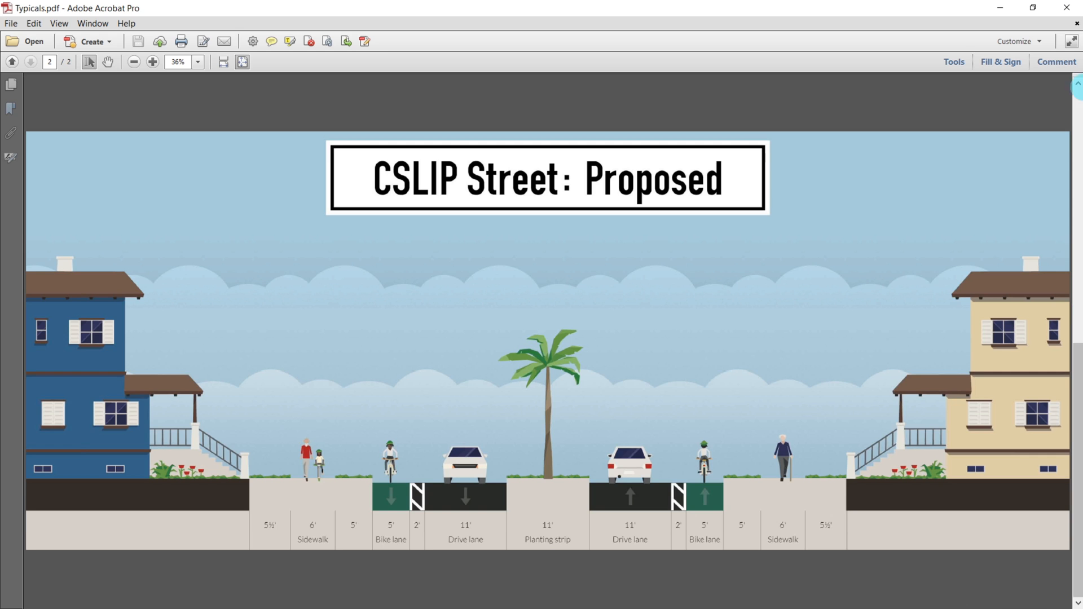
{"action": "left_click", "coordinate": [1002, 7]}
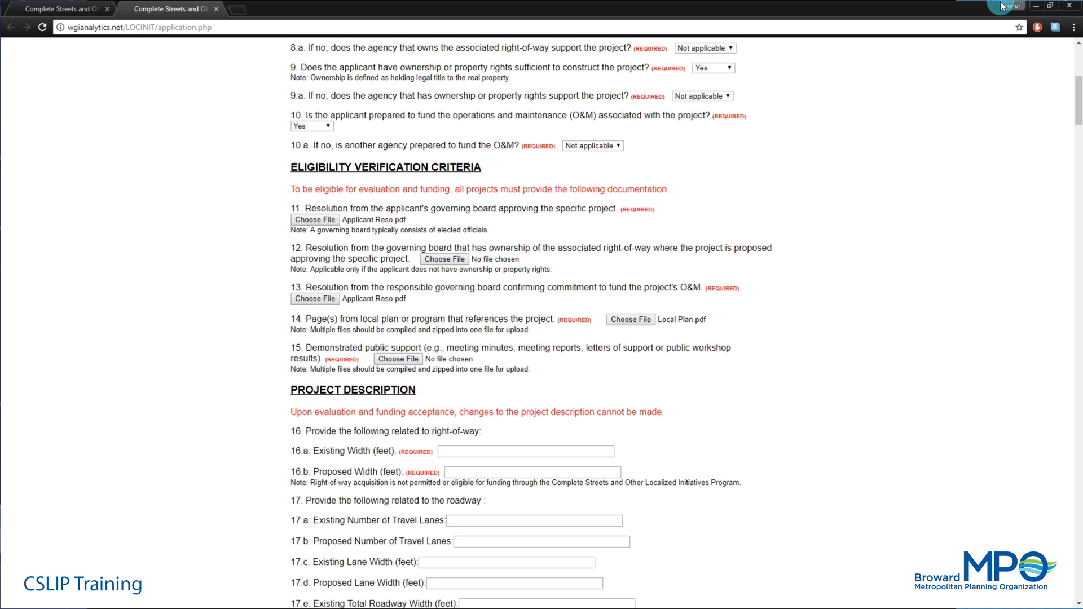
{"action": "left_click", "coordinate": [402, 360]}
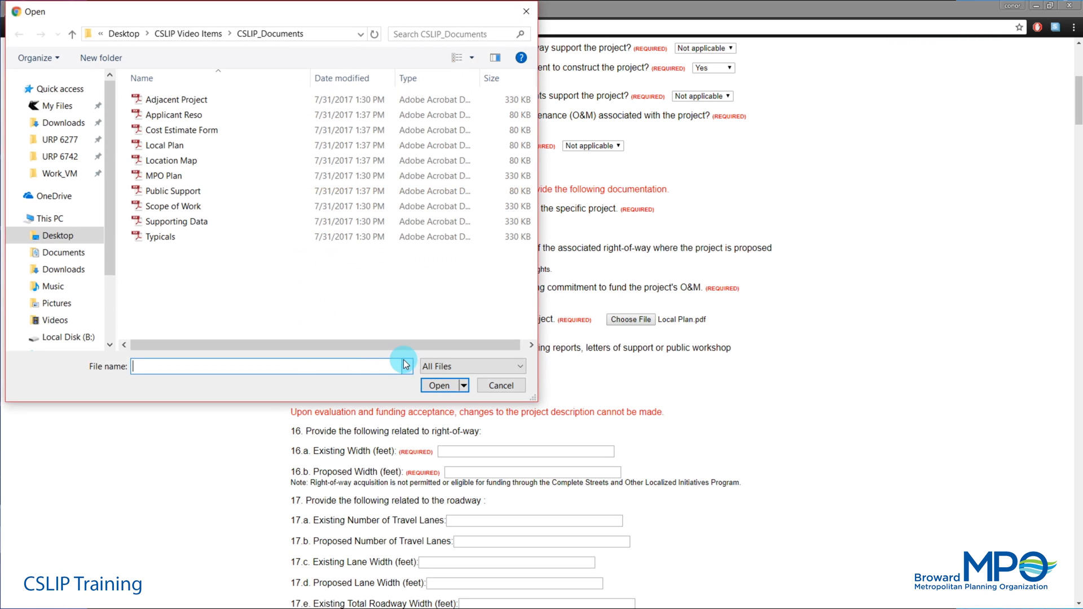
{"action": "double_click", "coordinate": [195, 192]}
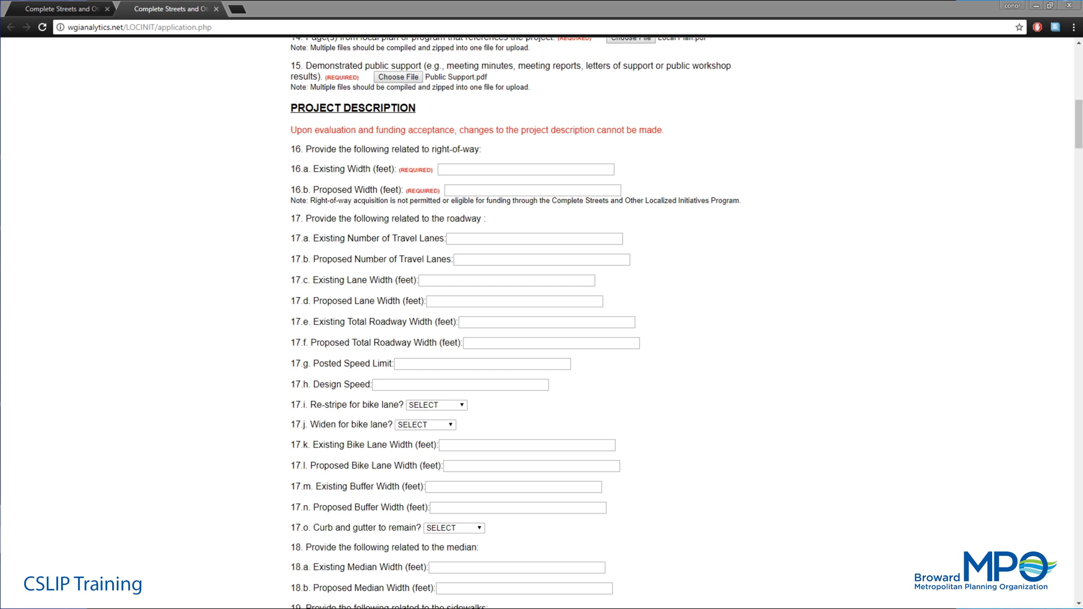
Step: Enter 80 feet for both the existing and the proposed right-of-way width in question 16
{"action": "left_click", "coordinate": [455, 169]}
{"action": "type", "text": "80"}
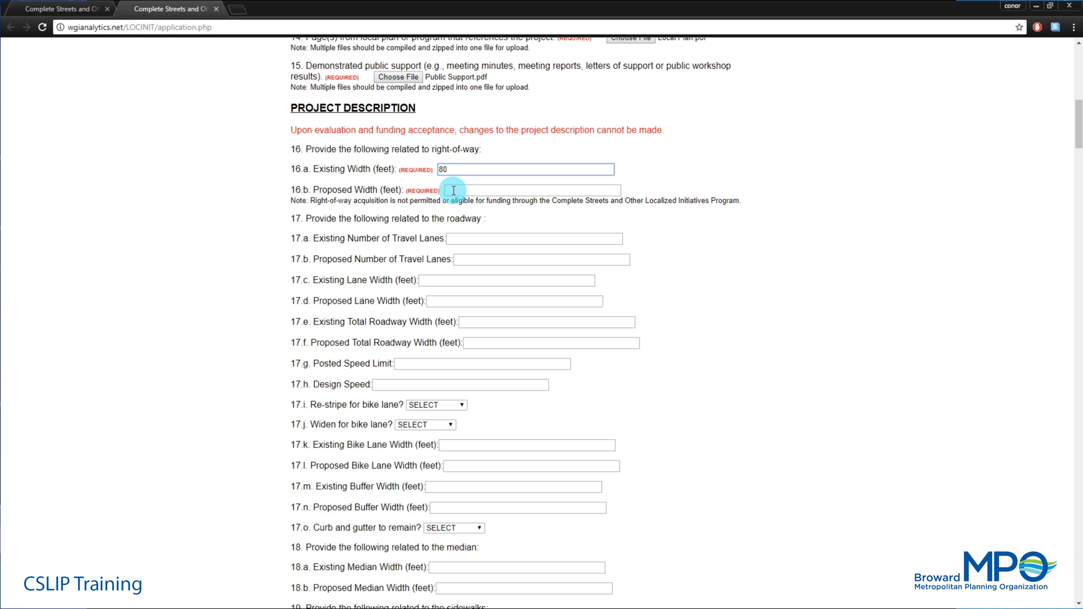
{"action": "left_click", "coordinate": [454, 191]}
{"action": "type", "text": "80"}
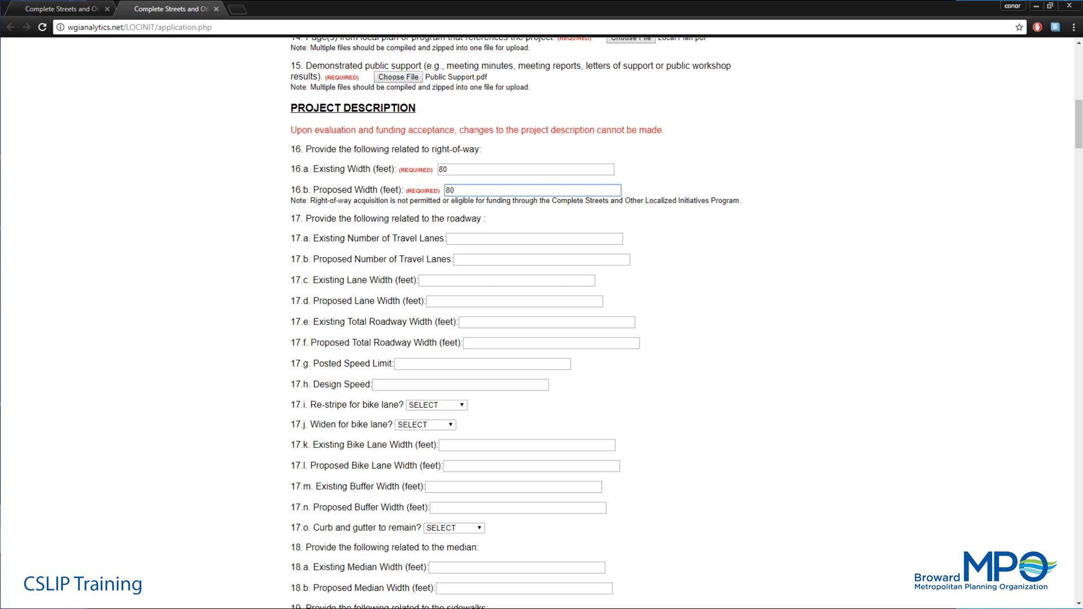
Step: Enter 2 existing and 2 proposed travel lanes, with an existing lane width of 12 feet and a proposed lane width of 11 feet
{"action": "left_click", "coordinate": [535, 238]}
{"action": "type", "text": "2"}
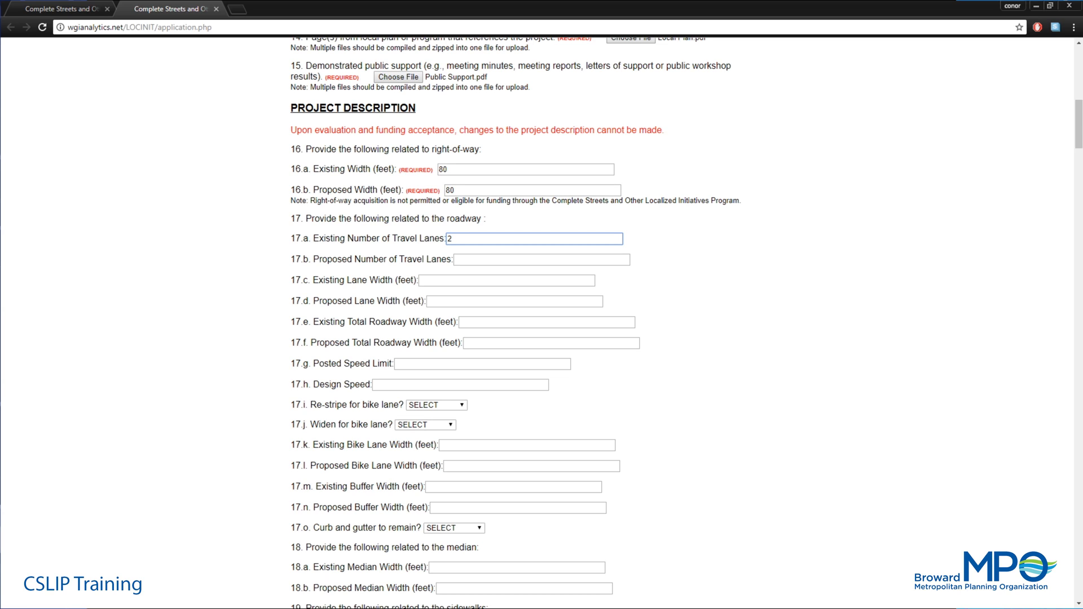
{"action": "left_click", "coordinate": [457, 260]}
{"action": "type", "text": "2"}
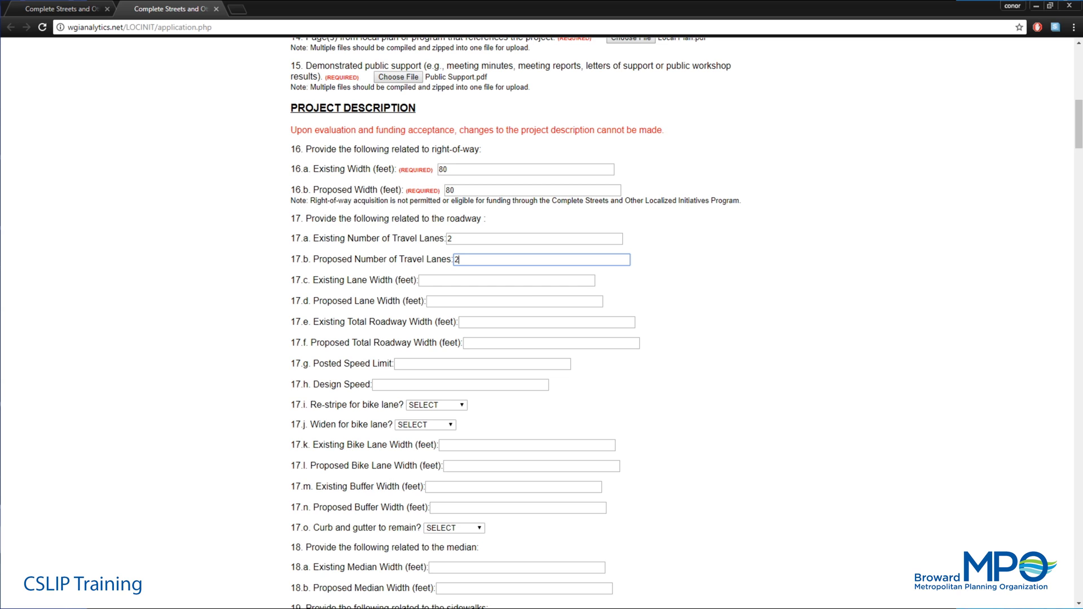
{"action": "left_click", "coordinate": [428, 280]}
{"action": "type", "text": "12"}
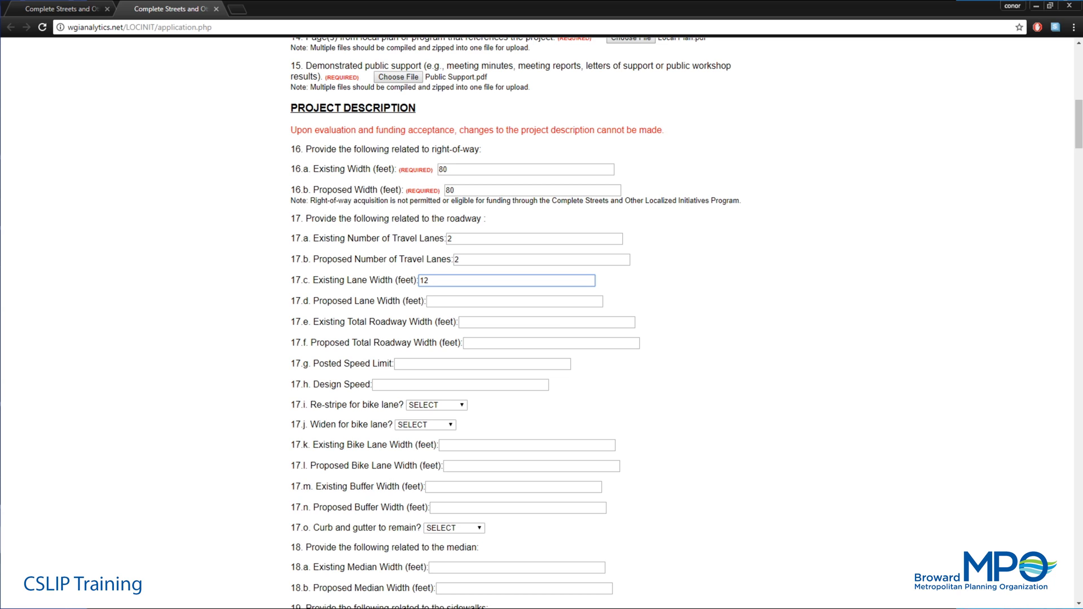
{"action": "key", "text": "Tab"}
{"action": "type", "text": "11"}
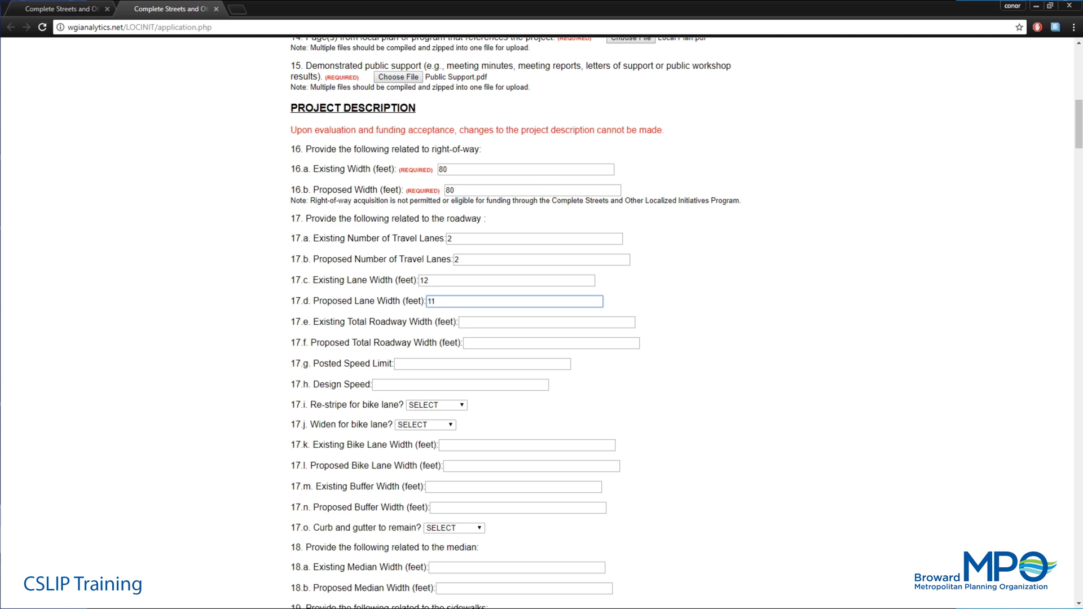
Step: Enter an existing total roadway width of 24 feet and a proposed total roadway width of 22 feet
{"action": "key", "text": "Tab"}
{"action": "type", "text": "24"}
{"action": "key", "text": "Tab"}
{"action": "type", "text": "22"}
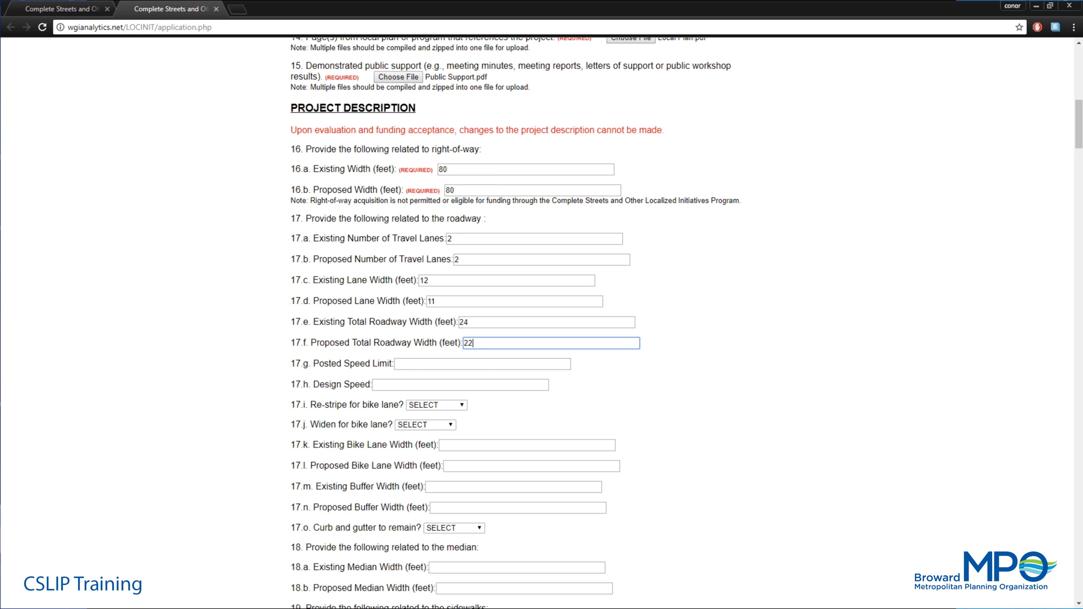
Step: Set the roadway's posted speed limit to 40 and its design speed to 35
{"action": "left_click", "coordinate": [483, 364]}
{"action": "type", "text": "40"}
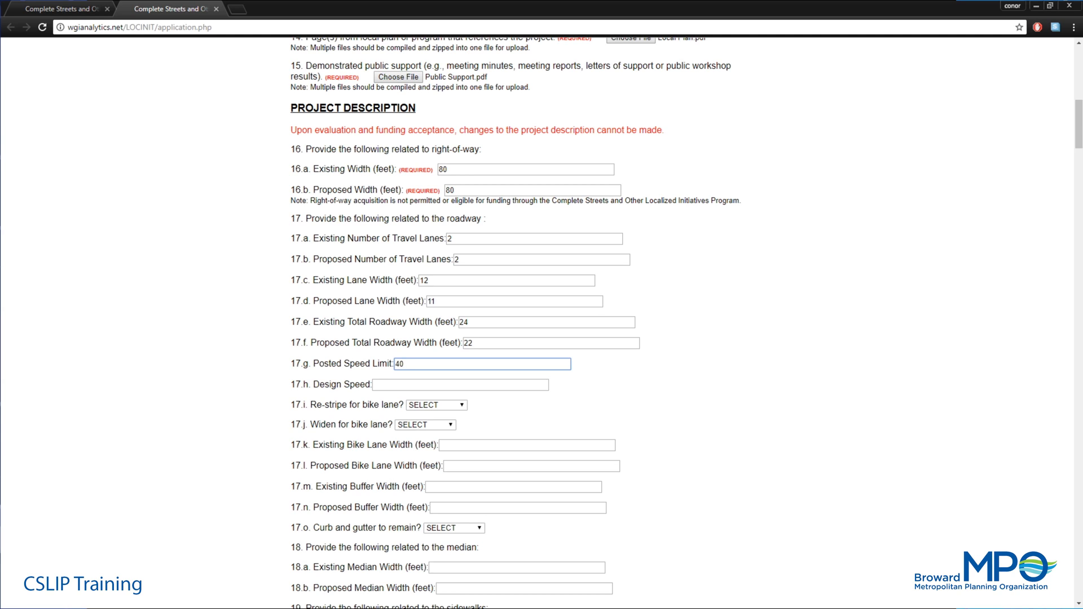
{"action": "left_click", "coordinate": [460, 385]}
{"action": "type", "text": "35"}
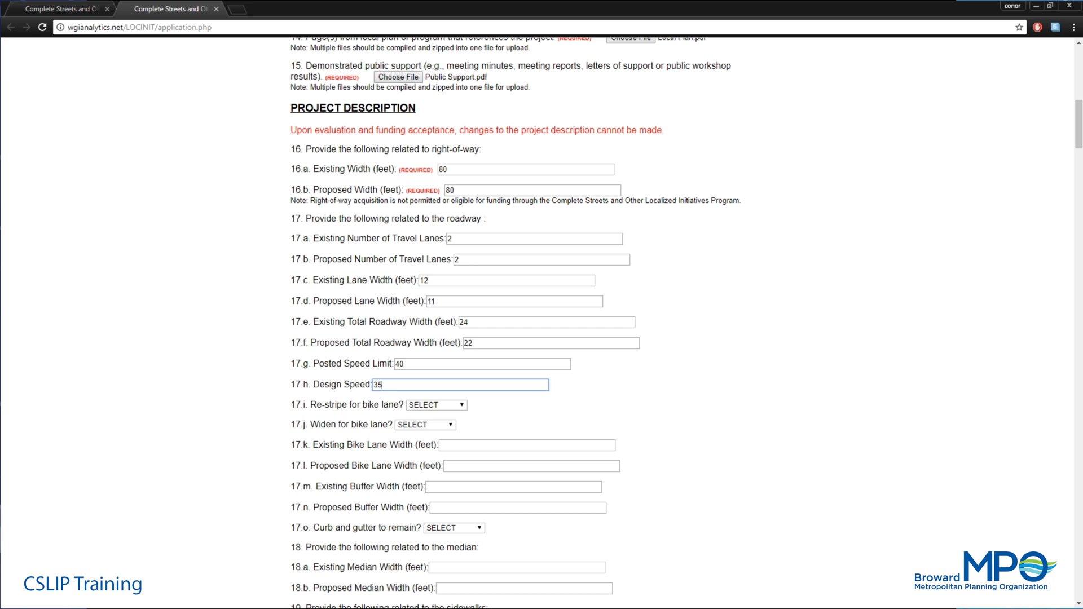
Step: Answer No to re-striping for a bike lane and Yes to widening for a bike lane
{"action": "left_click", "coordinate": [428, 406]}
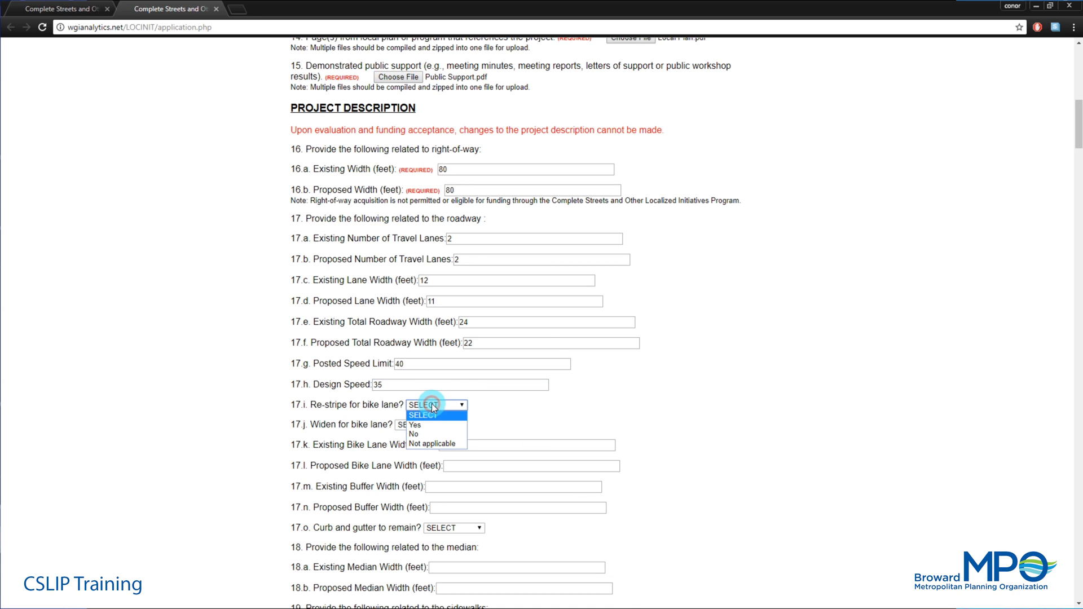
{"action": "left_click", "coordinate": [424, 434]}
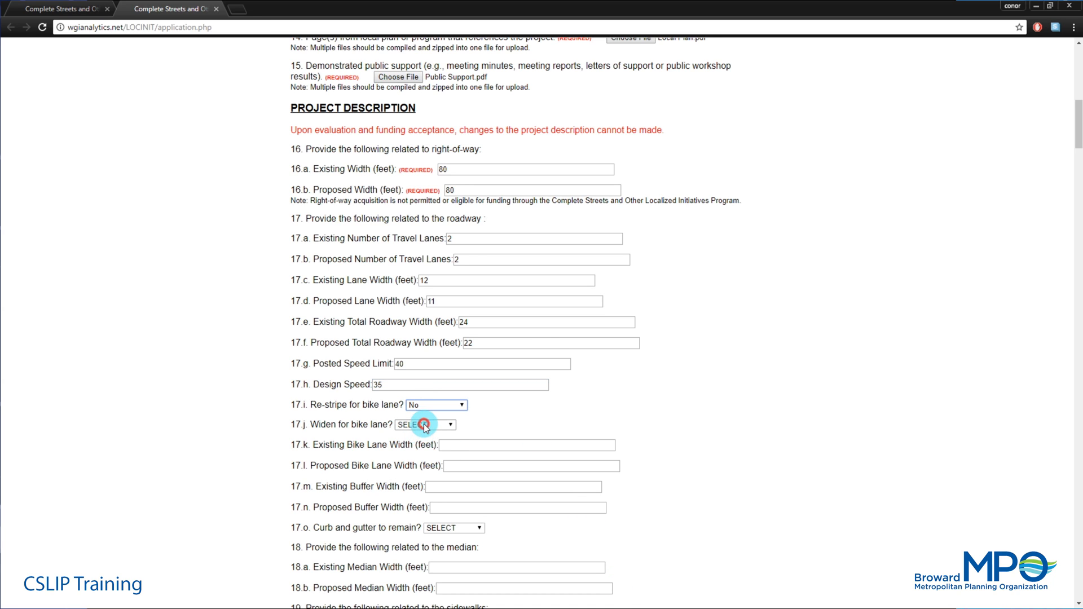
{"action": "left_click", "coordinate": [424, 427]}
{"action": "left_click", "coordinate": [418, 440]}
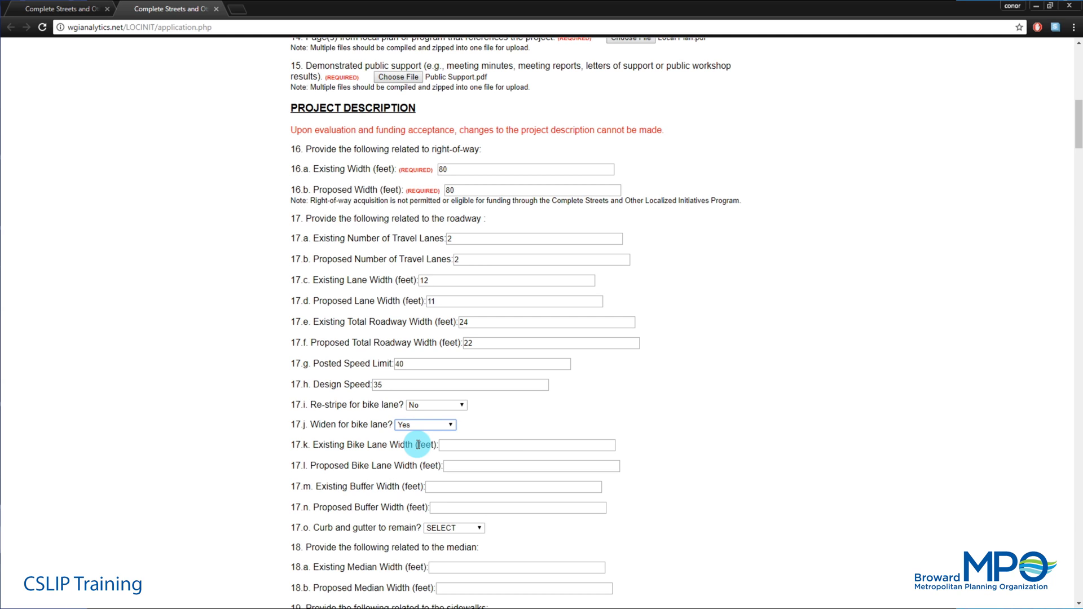
Step: Enter bike lane widths of 0 feet existing and 5 feet proposed, and buffer widths of 0 feet existing and 2 feet proposed
{"action": "left_click", "coordinate": [489, 445]}
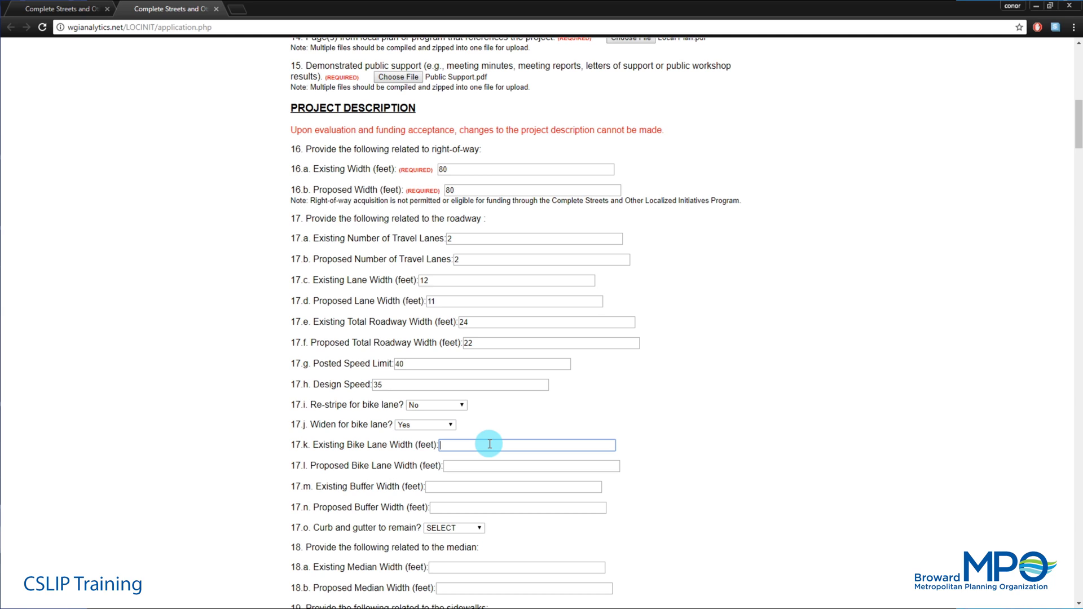
{"action": "type", "text": "0"}
{"action": "key", "text": "Tab"}
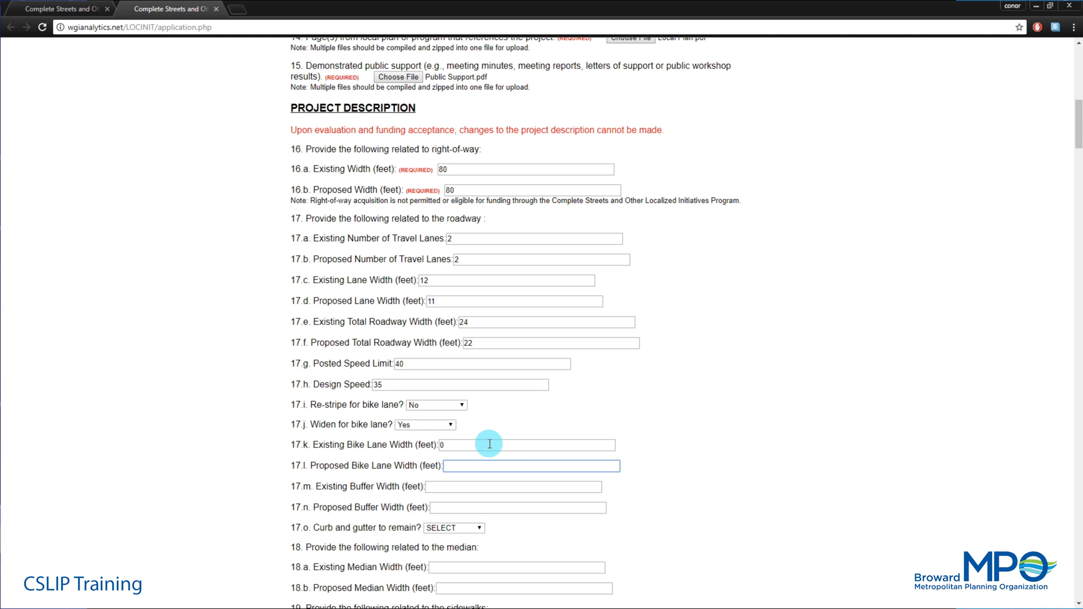
{"action": "type", "text": "5"}
{"action": "key", "text": "Tab"}
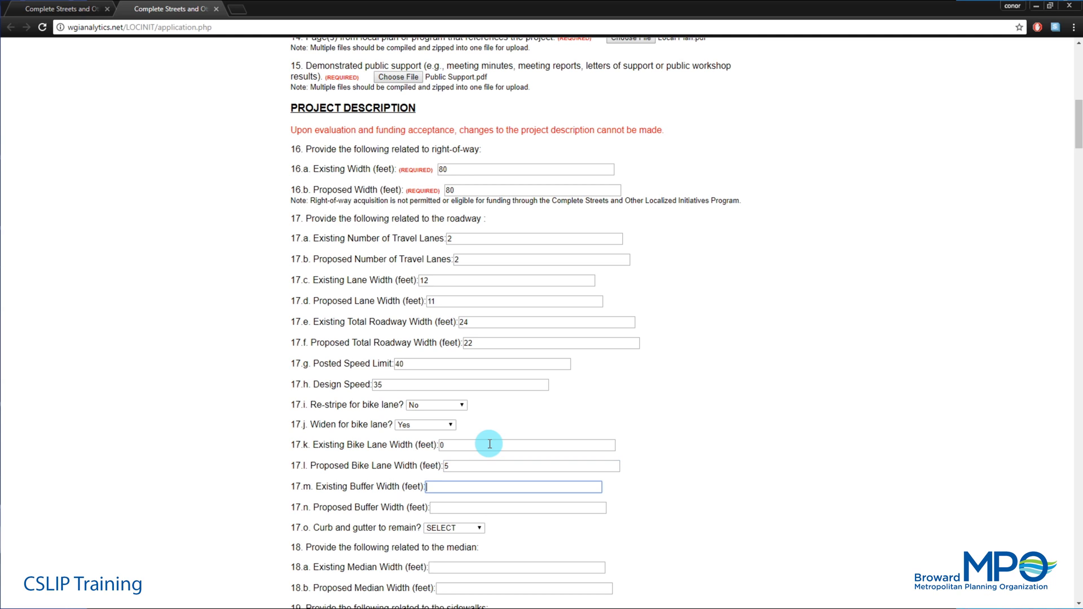
{"action": "type", "text": "0"}
{"action": "key", "text": "Tab"}
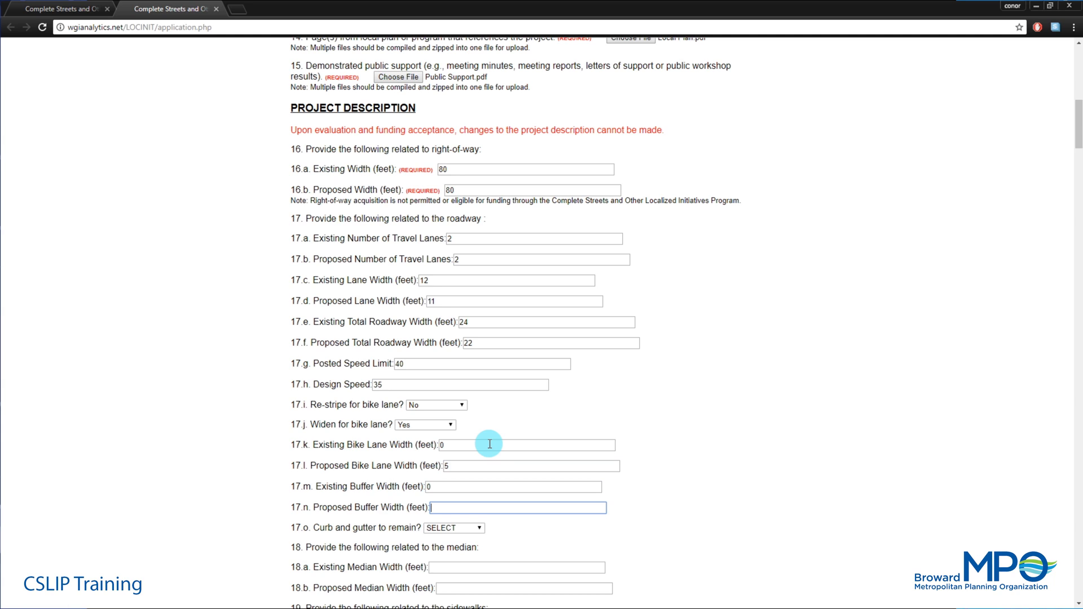
{"action": "type", "text": "2"}
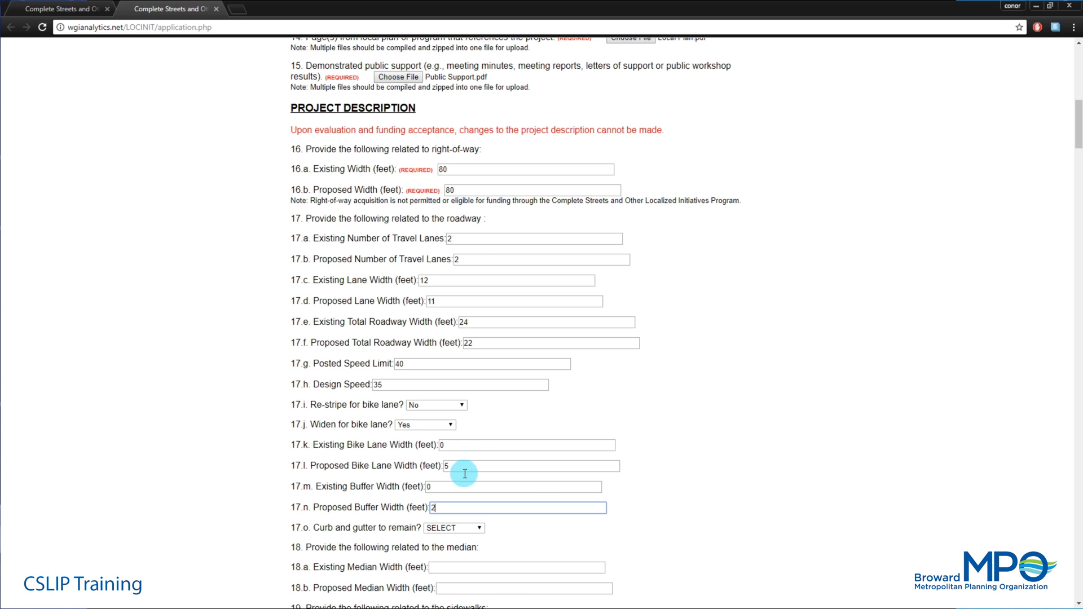
Step: Answer Not applicable to the curb and gutter remaining, and enter 11 feet for both the existing and proposed median widths
{"action": "left_click", "coordinate": [465, 529]}
{"action": "left_click", "coordinate": [465, 565]}
{"action": "key", "text": "Tab"}
{"action": "scroll", "coordinate": [465, 564], "scroll_direction": "down", "scroll_amount": 6}
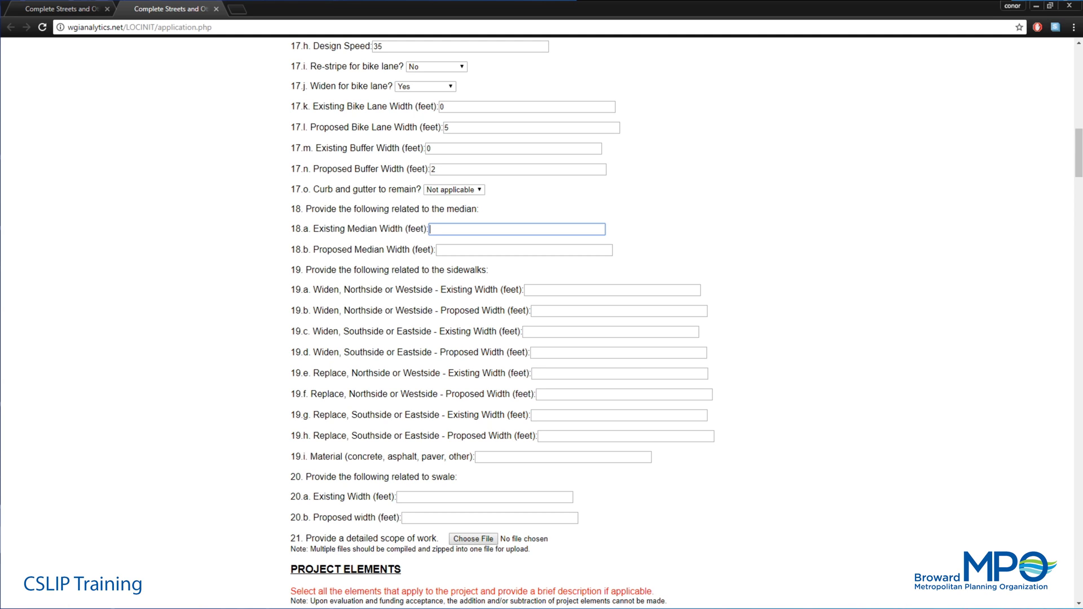
{"action": "type", "text": "11"}
{"action": "key", "text": "Tab"}
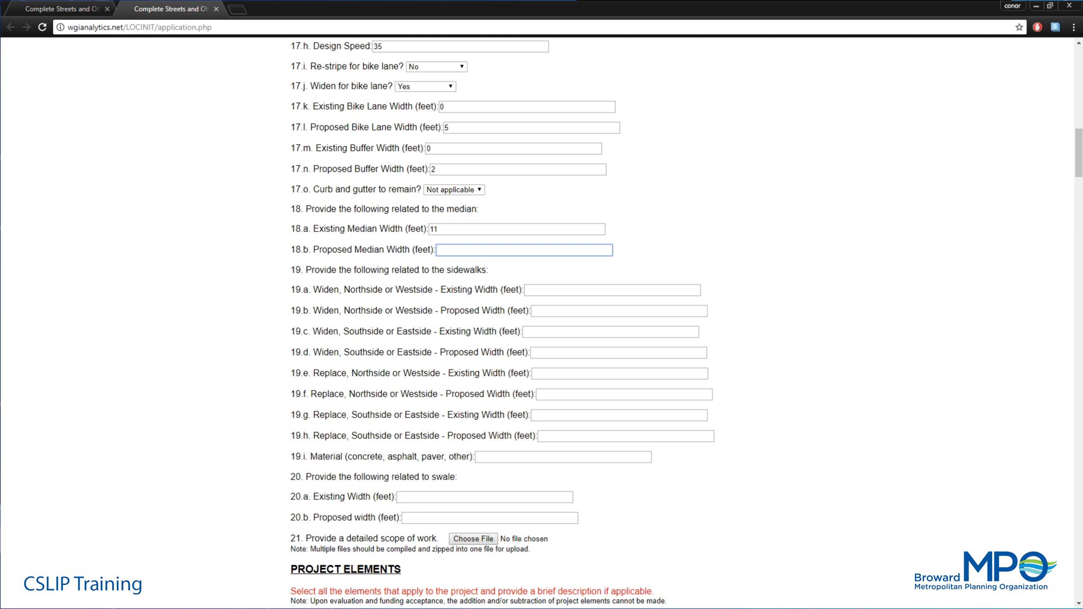
{"action": "type", "text": "11"}
{"action": "key", "text": "Tab"}
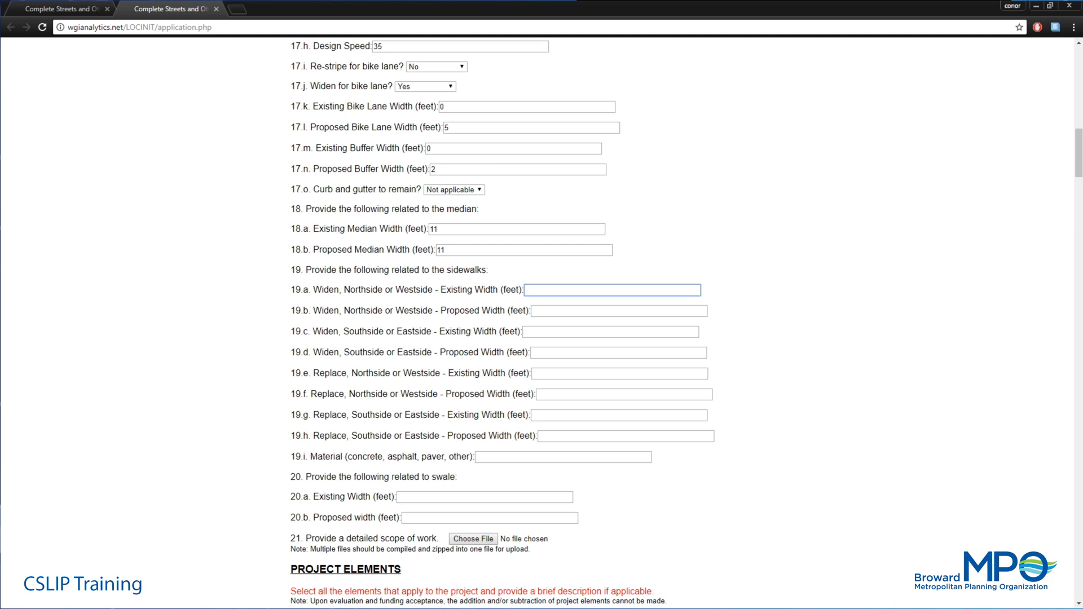
Step: Enter sidewalk widening widths of 0 feet existing and 6 feet proposed for both the north/west side and the south/east side
{"action": "type", "text": "0"}
{"action": "key", "text": "Tab"}
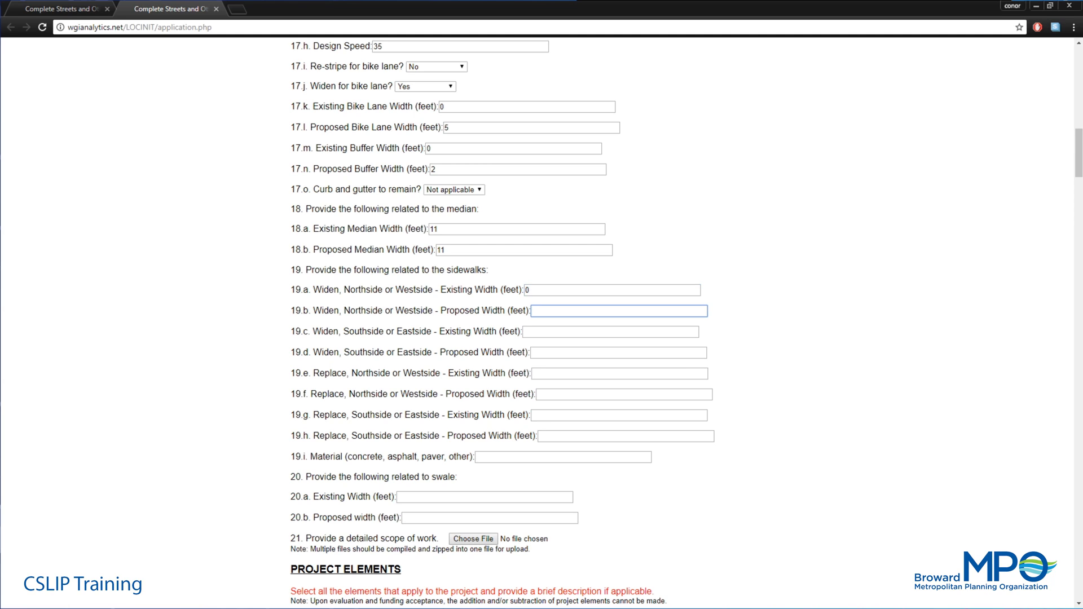
{"action": "type", "text": "6"}
{"action": "key", "text": "Tab"}
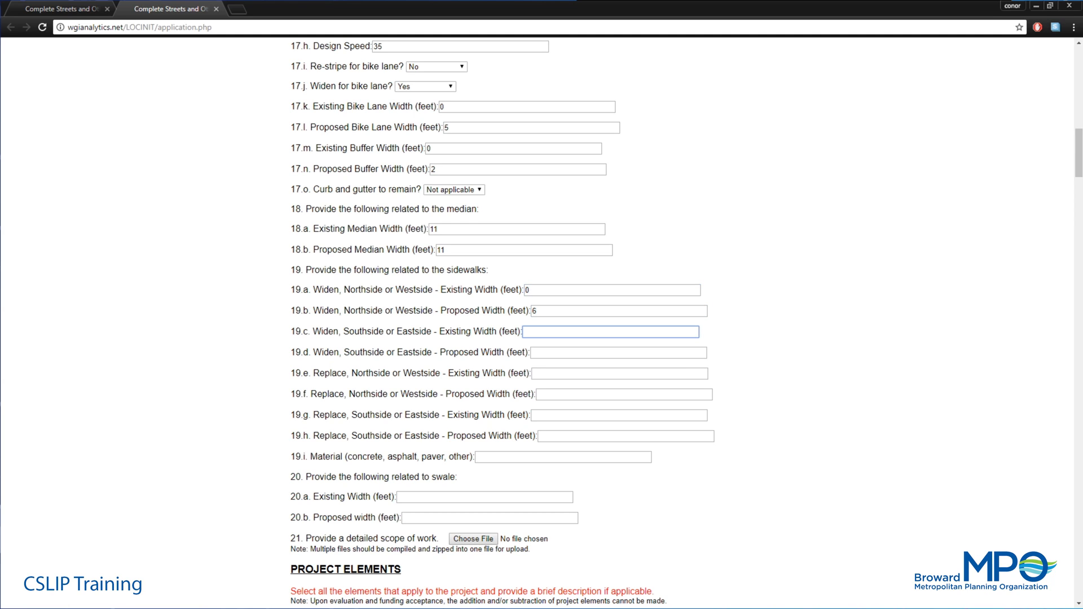
{"action": "type", "text": "0"}
{"action": "key", "text": "Tab"}
{"action": "type", "text": "6"}
{"action": "key", "text": "Tab"}
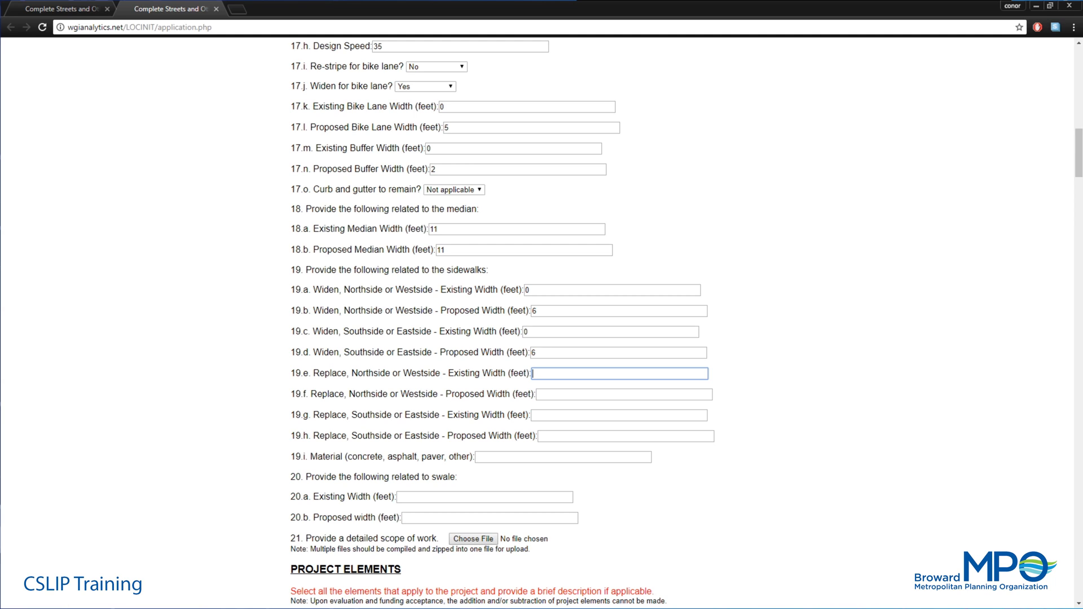
Step: Skip the sidewalk replacement widths and enter Concrete as the sidewalk material
{"action": "key", "text": "Tab"}
{"action": "key", "text": "Tab"}
{"action": "key", "text": "Tab"}
{"action": "key", "text": "Tab"}
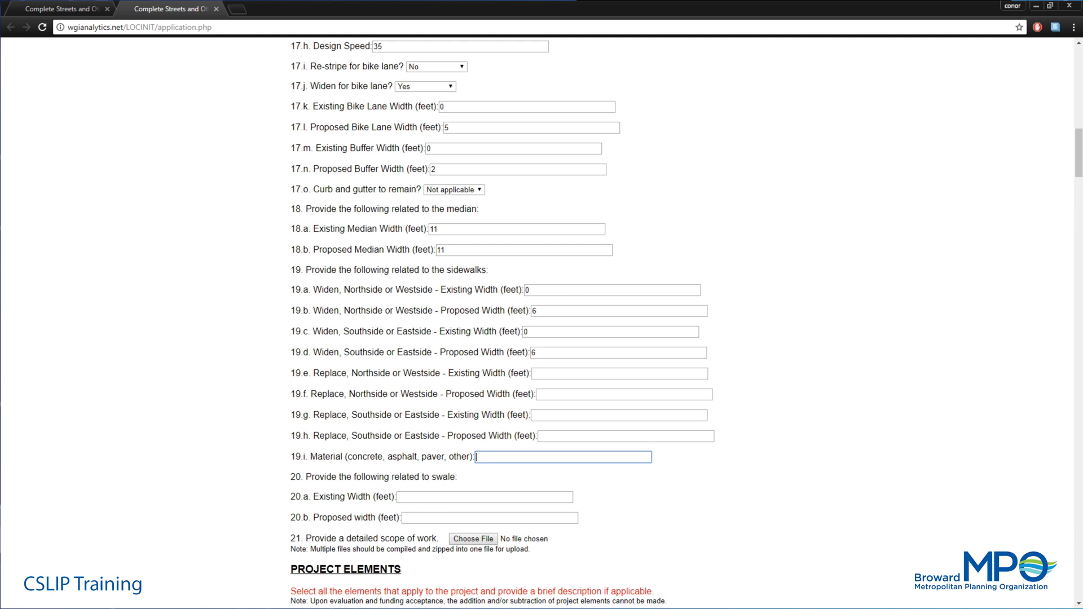
{"action": "type", "text": "Concrete"}
{"action": "key", "text": "Tab"}
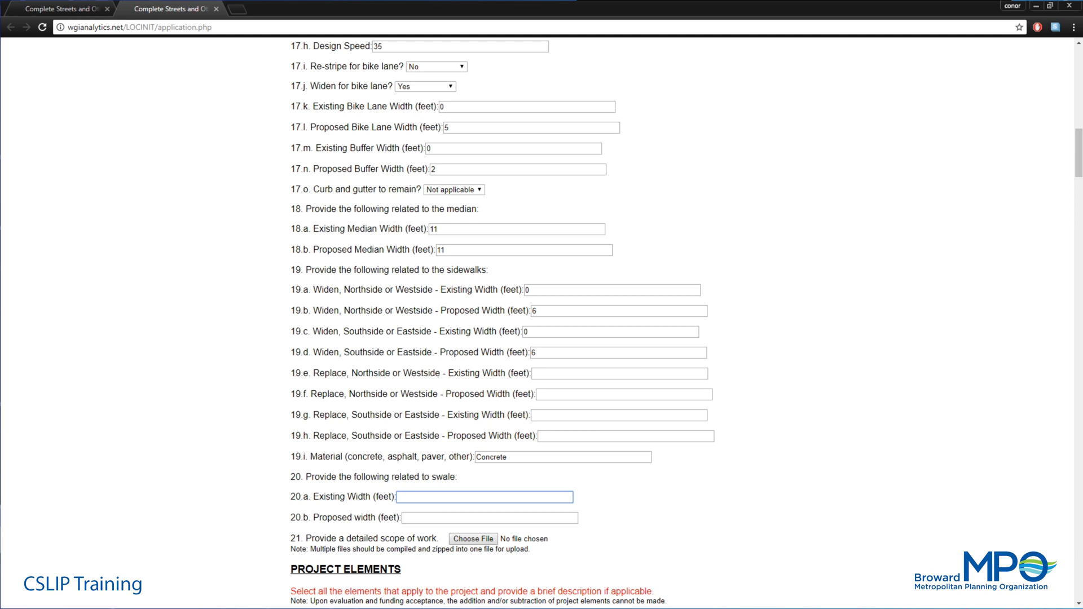
Step: Leave the swale widths blank and attach the Scope of Work PDF as the detailed scope of work in question 21
{"action": "left_click", "coordinate": [403, 518]}
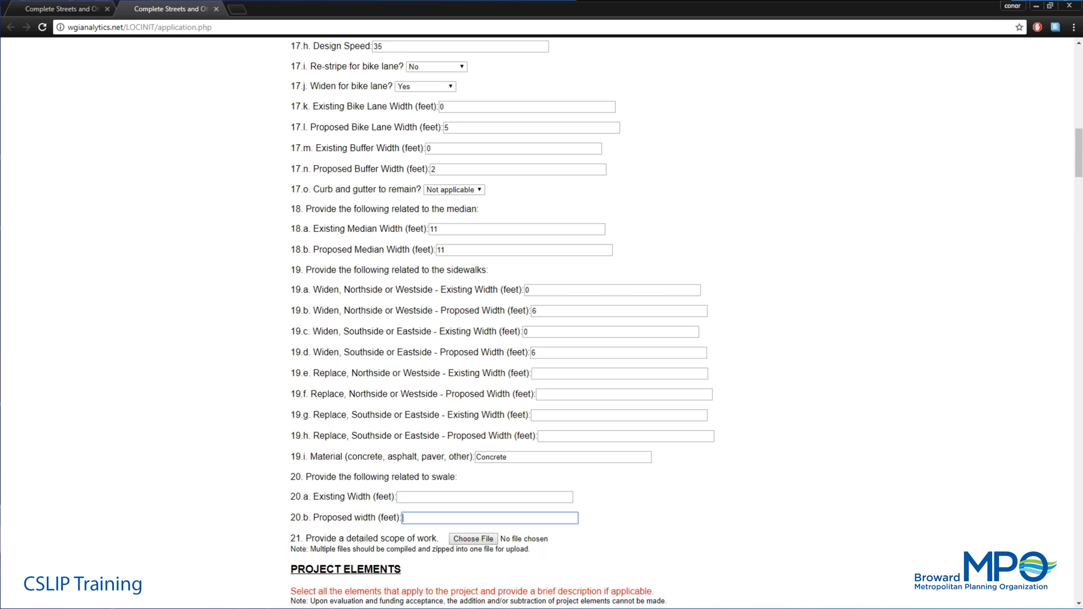
{"action": "left_click", "coordinate": [473, 539]}
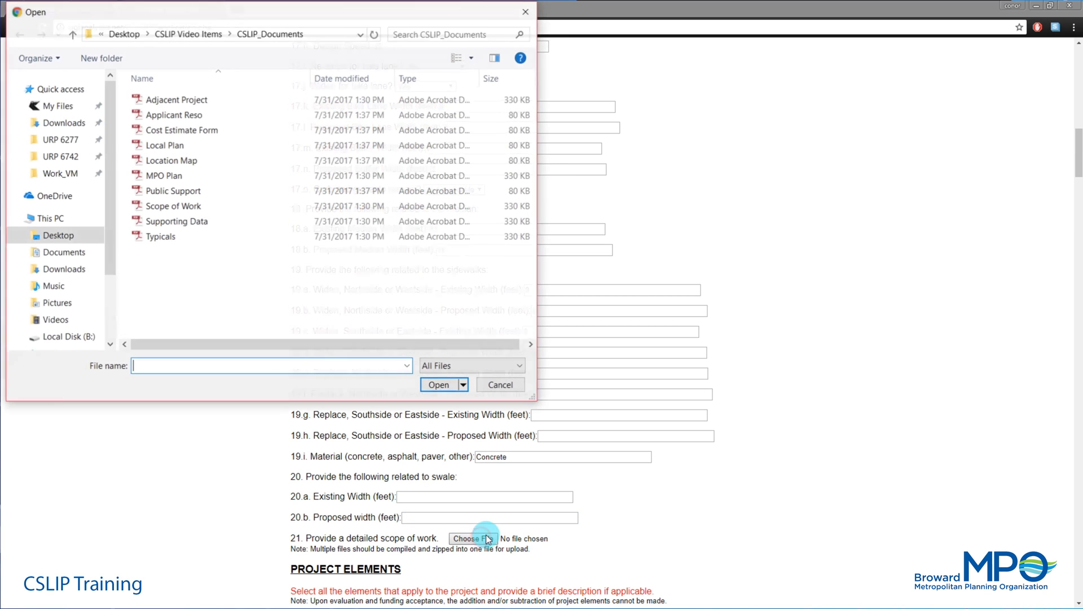
{"action": "left_click", "coordinate": [168, 207]}
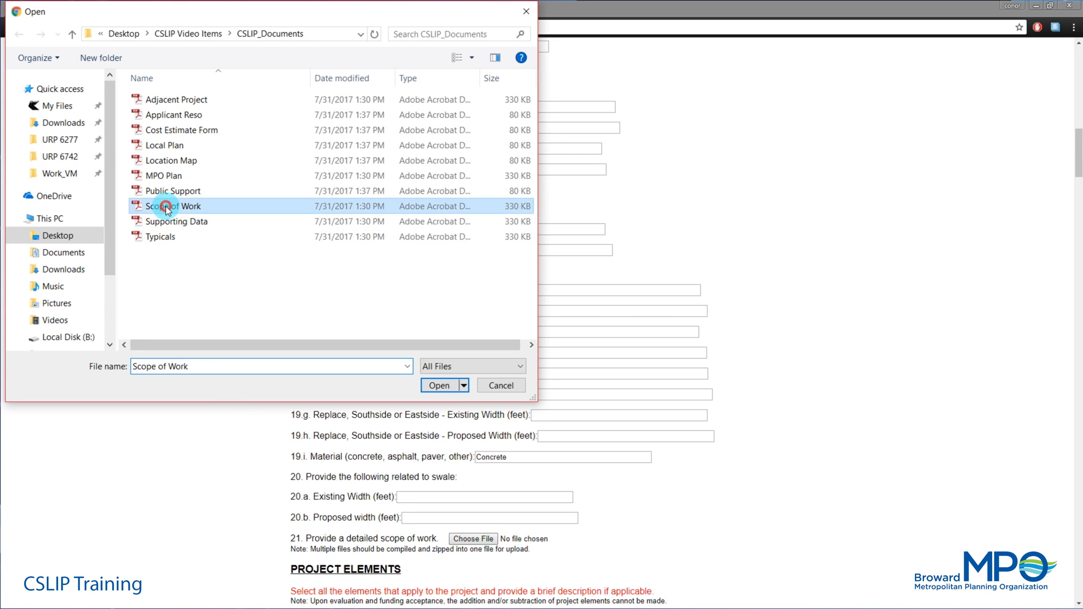
{"action": "left_click", "coordinate": [445, 384]}
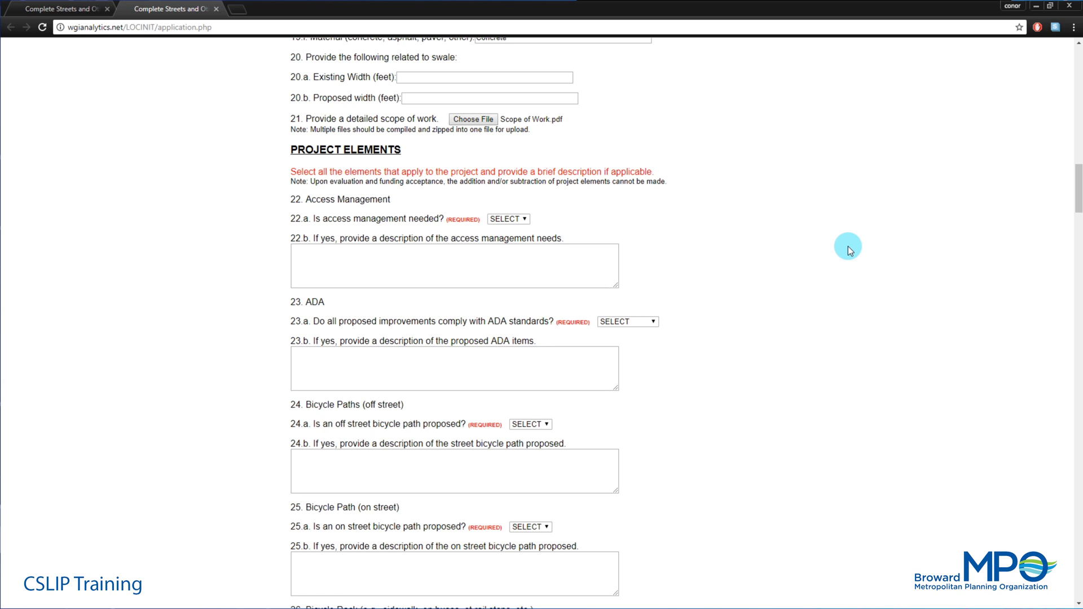
Step: Look through the Project Elements questions from Access Management to Utility relocation and return to the start of the section
{"action": "scroll", "coordinate": [848, 246], "scroll_direction": "down", "scroll_amount": 19}
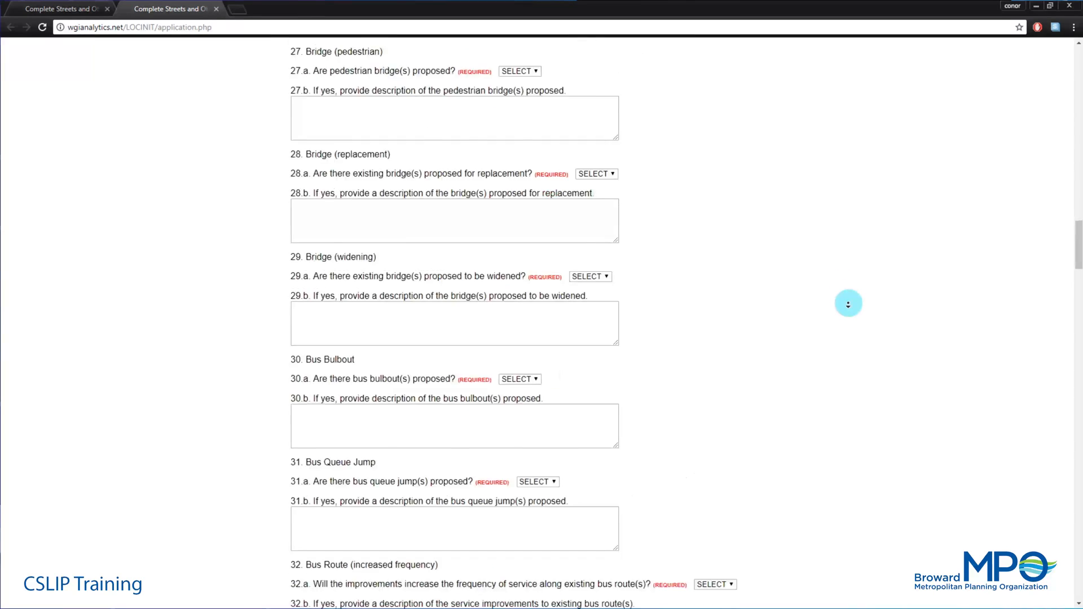
{"action": "scroll", "coordinate": [848, 303], "scroll_direction": "down", "scroll_amount": 20}
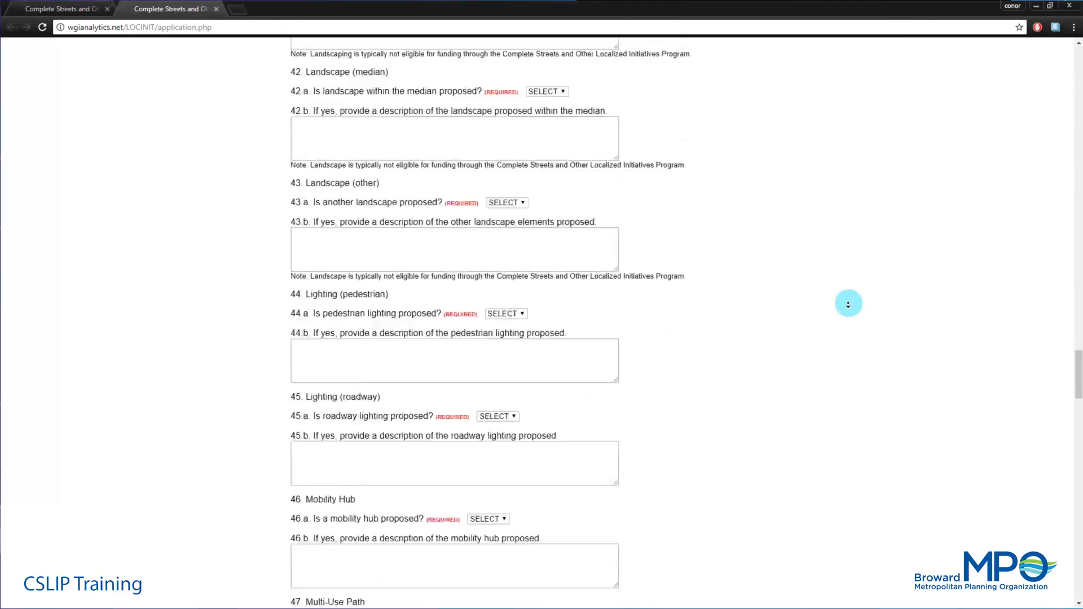
{"action": "scroll", "coordinate": [848, 304], "scroll_direction": "down", "scroll_amount": 20}
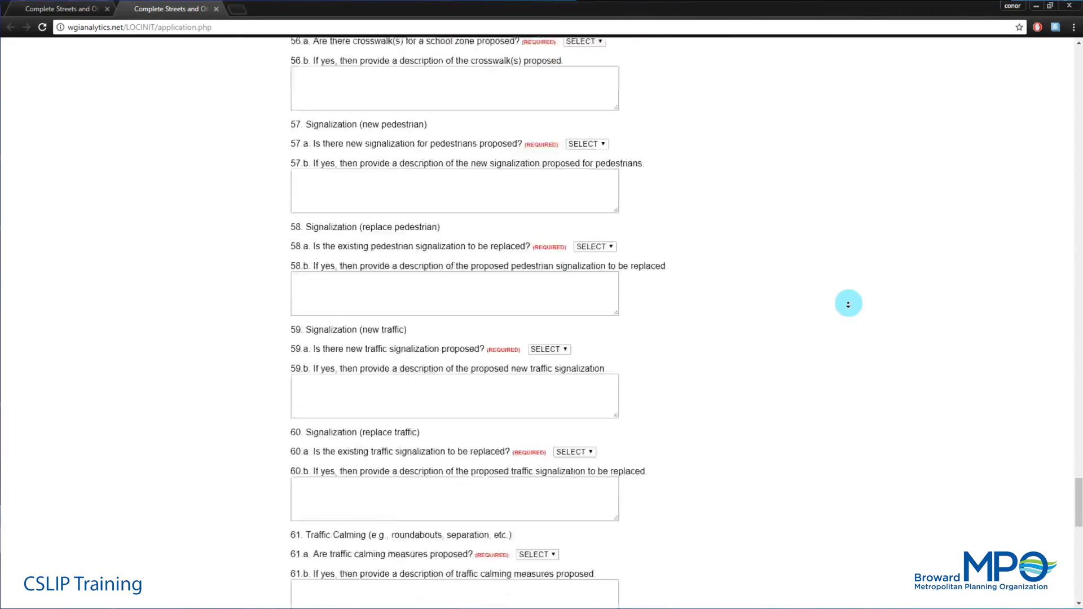
{"action": "scroll", "coordinate": [847, 271], "scroll_direction": "down", "scroll_amount": 4}
{"action": "scroll", "coordinate": [848, 209], "scroll_direction": "up", "scroll_amount": 9}
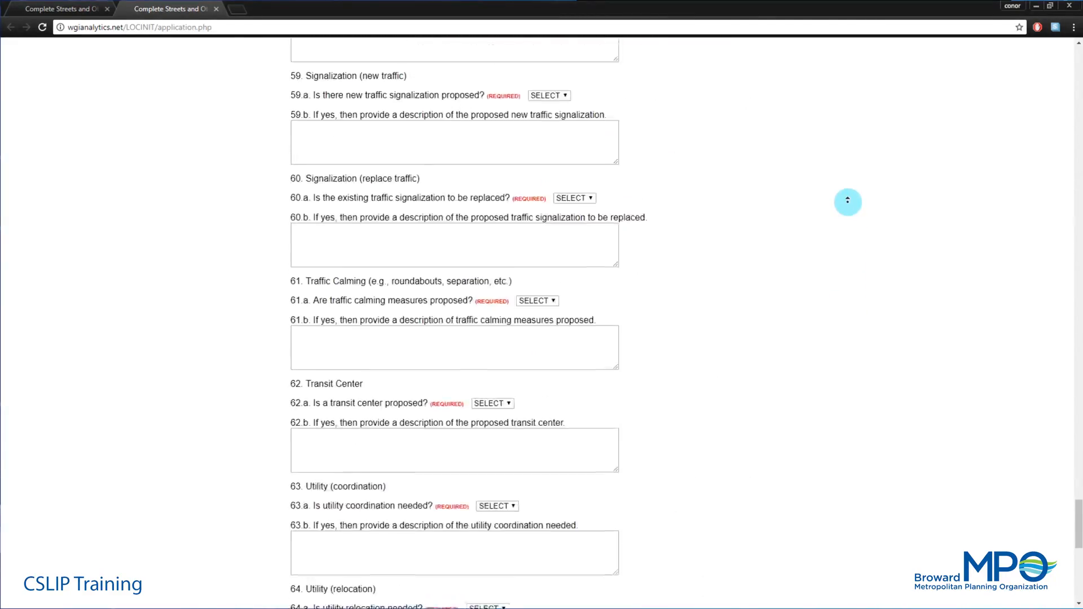
{"action": "scroll", "coordinate": [848, 197], "scroll_direction": "up", "scroll_amount": 10}
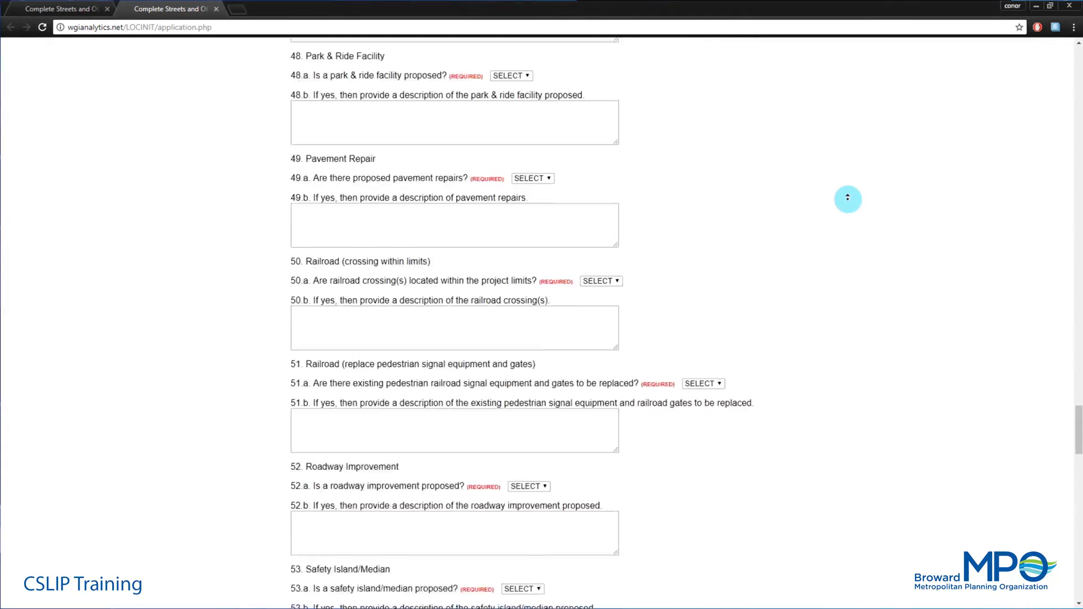
{"action": "scroll", "coordinate": [848, 199], "scroll_direction": "up", "scroll_amount": 9}
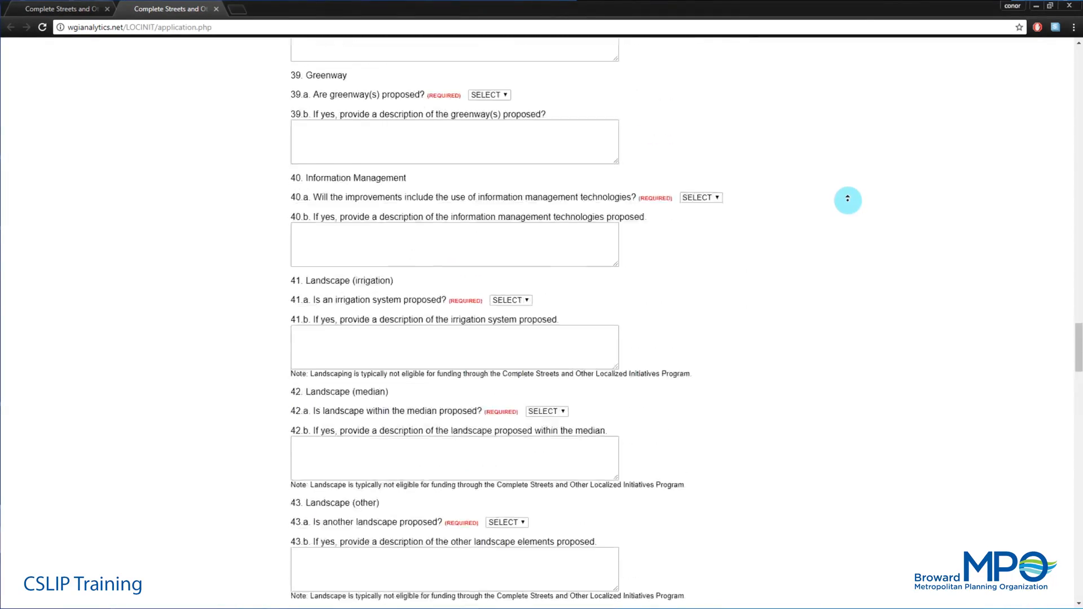
{"action": "scroll", "coordinate": [848, 200], "scroll_direction": "up", "scroll_amount": 9}
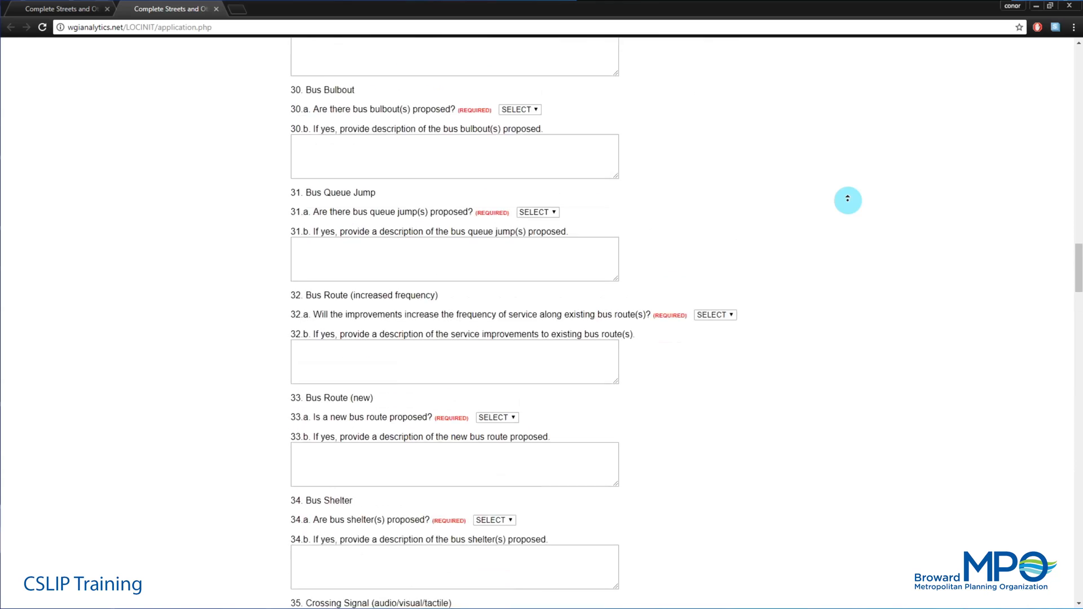
{"action": "scroll", "coordinate": [848, 199], "scroll_direction": "up", "scroll_amount": 9}
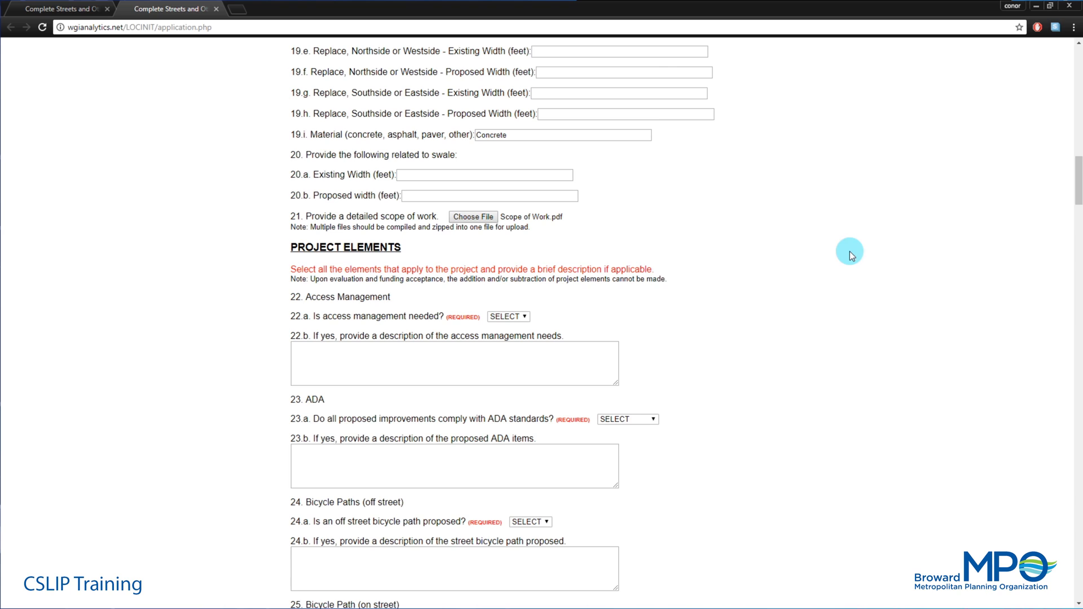
Step: Answer No to access management being needed and Yes to all proposed improvements complying with ADA standards
{"action": "left_click", "coordinate": [519, 316]}
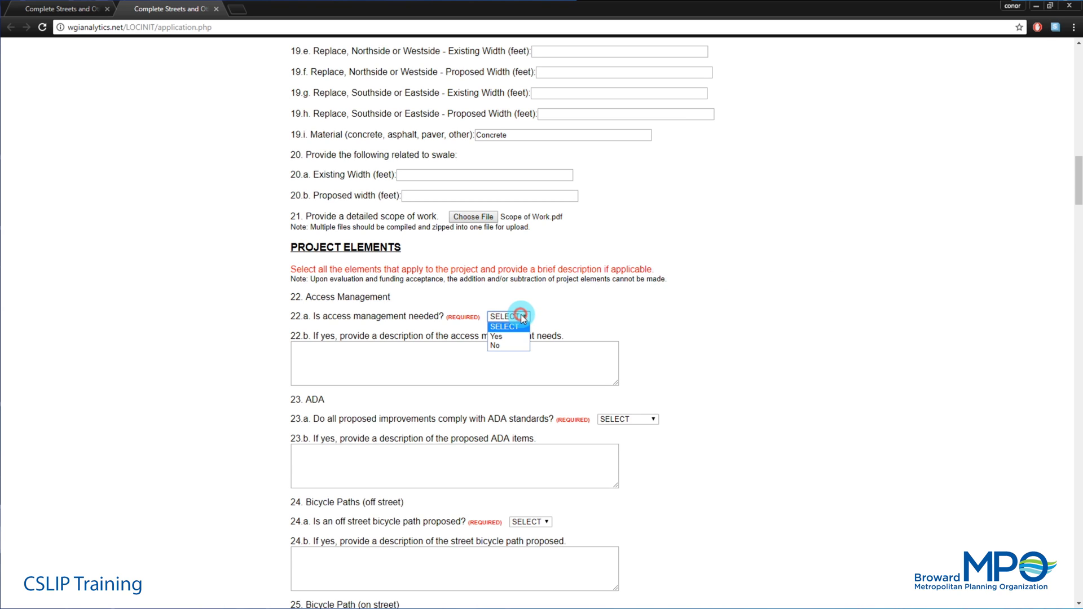
{"action": "left_click", "coordinate": [518, 345]}
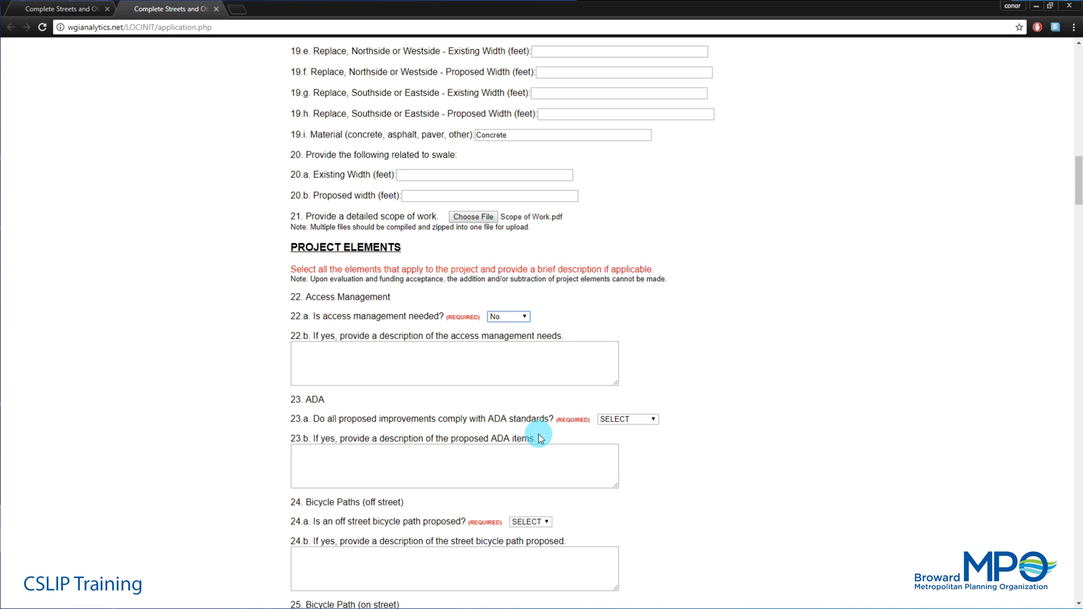
{"action": "left_click", "coordinate": [614, 419]}
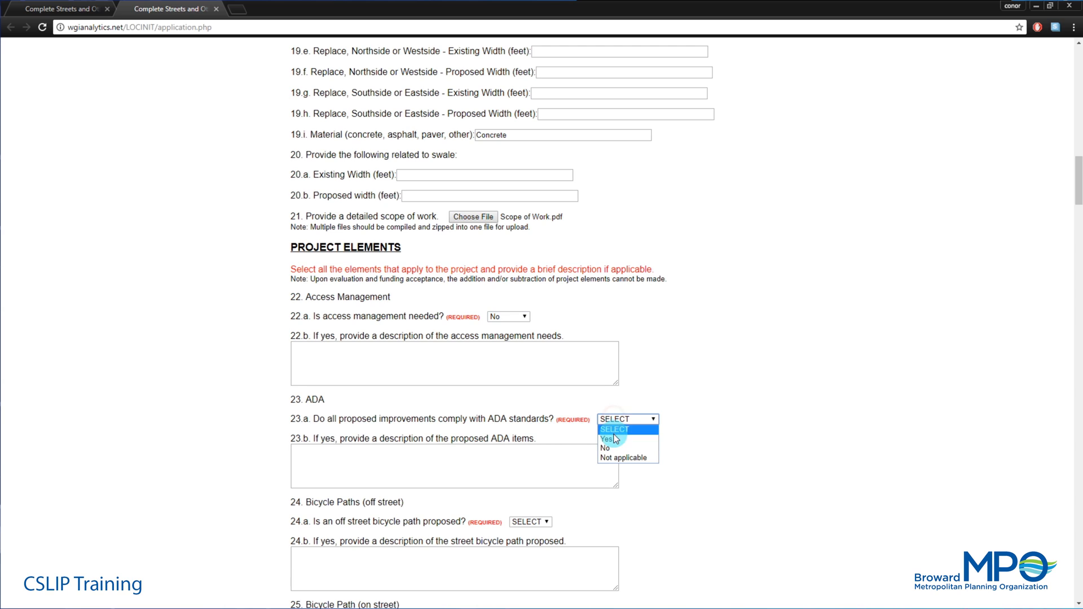
{"action": "left_click", "coordinate": [614, 439]}
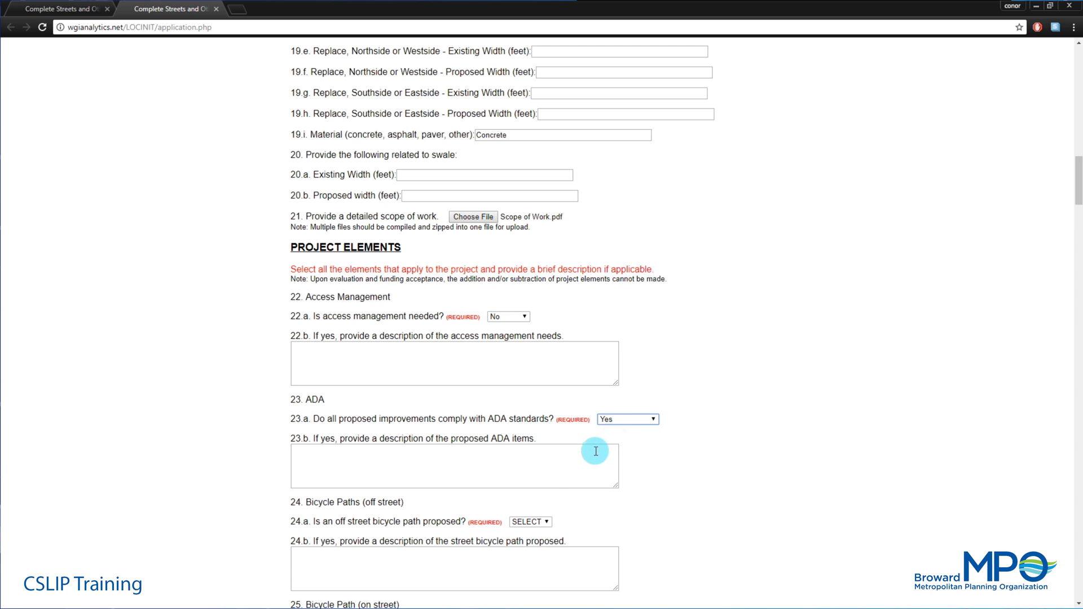
Step: Describe the proposed ADA items as "Add detectible warnings at all intersections and adjust all ramps to the correct ADA compliant slope."
{"action": "left_click", "coordinate": [547, 473]}
{"action": "type", "text": "Add detectible warnings at all intersections and adjust all ramps to the correct ADA compliant slope."}
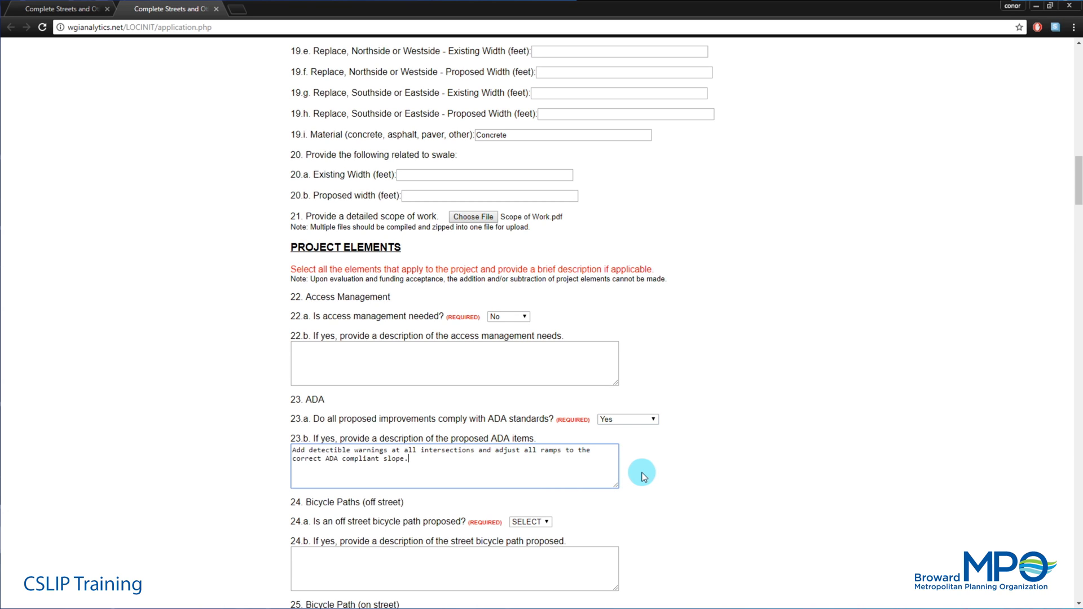
{"action": "left_click", "coordinate": [644, 475]}
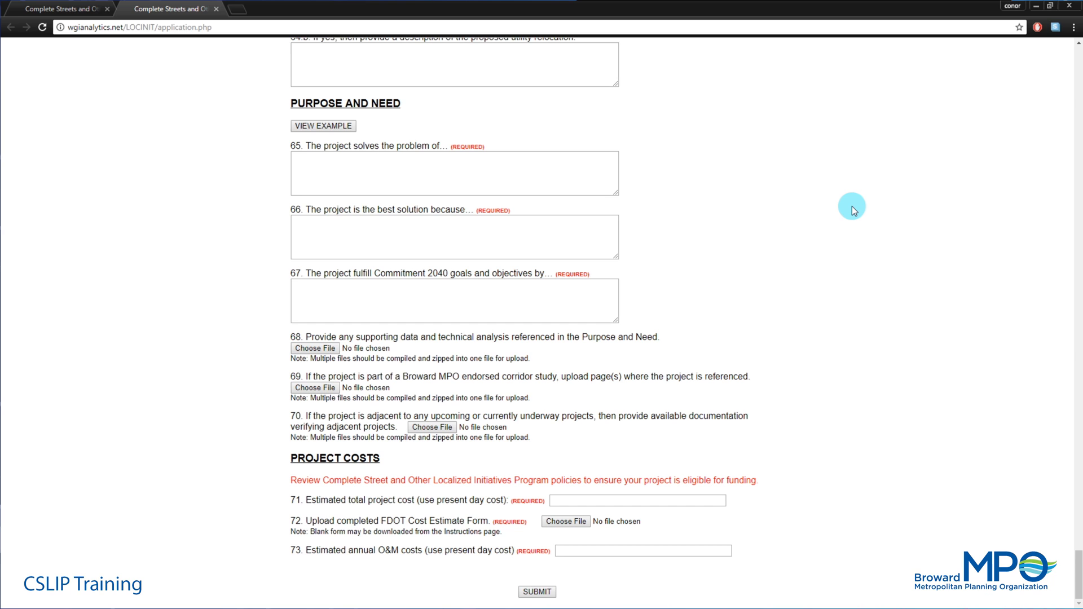
Step: Read the Purpose and Need example answers and return to the application form
{"action": "left_click", "coordinate": [342, 128]}
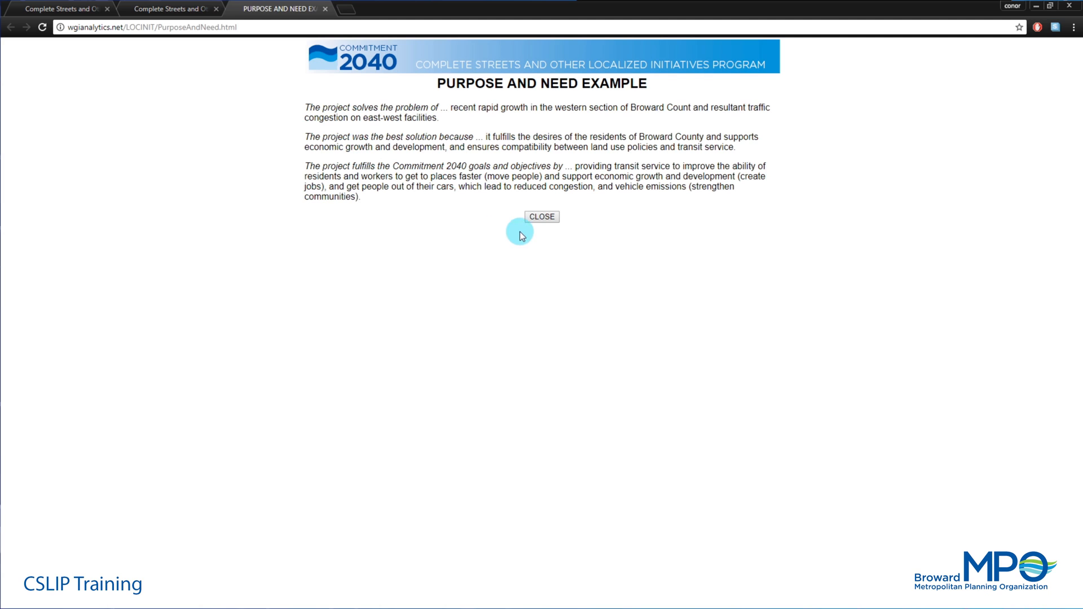
{"action": "left_click", "coordinate": [541, 218]}
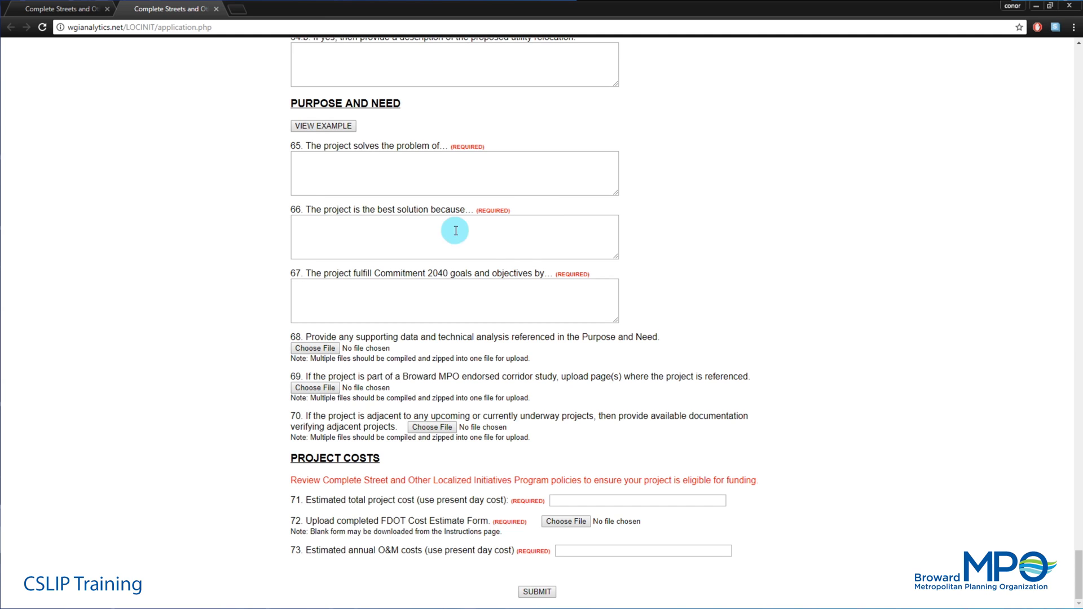
Step: Answer question 65 with "Currently, there is gap of both bike and pedestrian facilities on CSLIP Street. This project will help fill in that gap and connect…"
{"action": "left_click", "coordinate": [332, 169]}
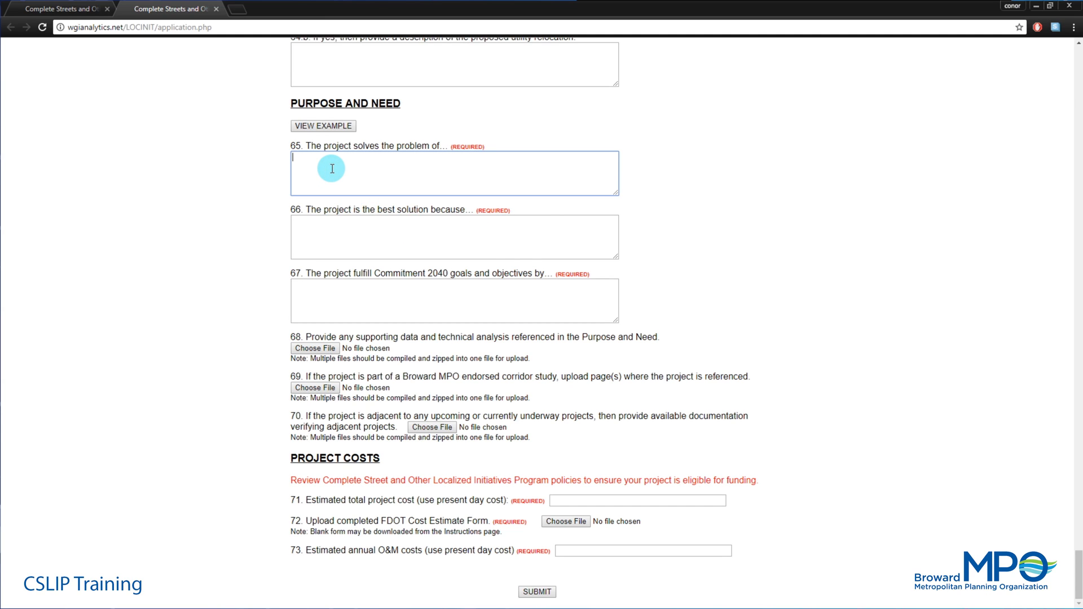
{"action": "type", "text": "Currently, there is gap of both bike and pedestrian facilities on CSLIP Street. This project will help fill in that gap and connect…"}
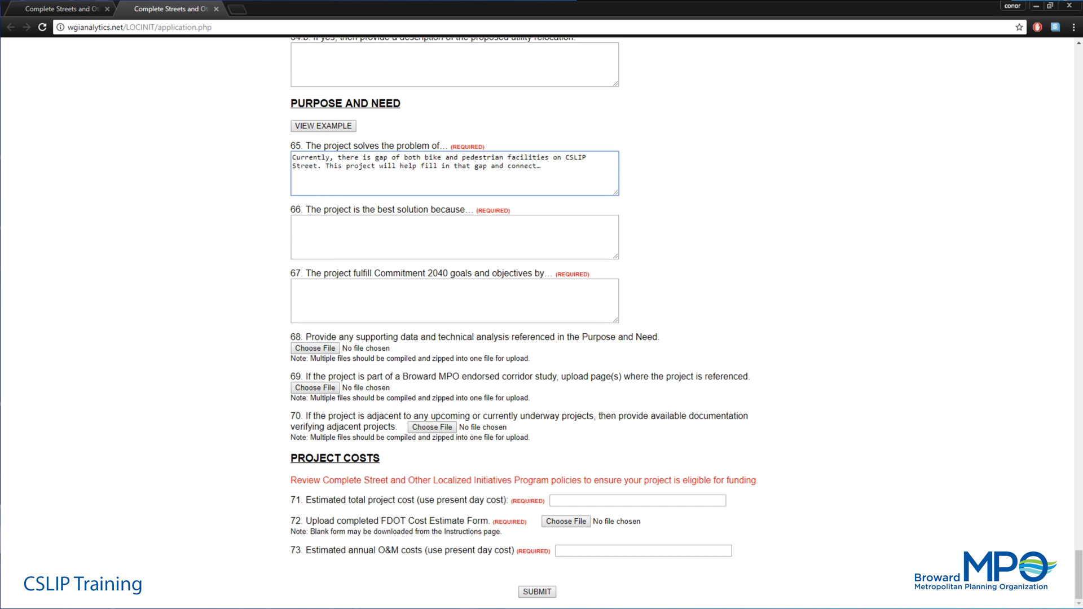
Step: Answer question 66 with "This project incorporates the current standards of safe facilities yet will still allow flexibility in the future for potential…"
{"action": "key", "text": "alt+Tab"}
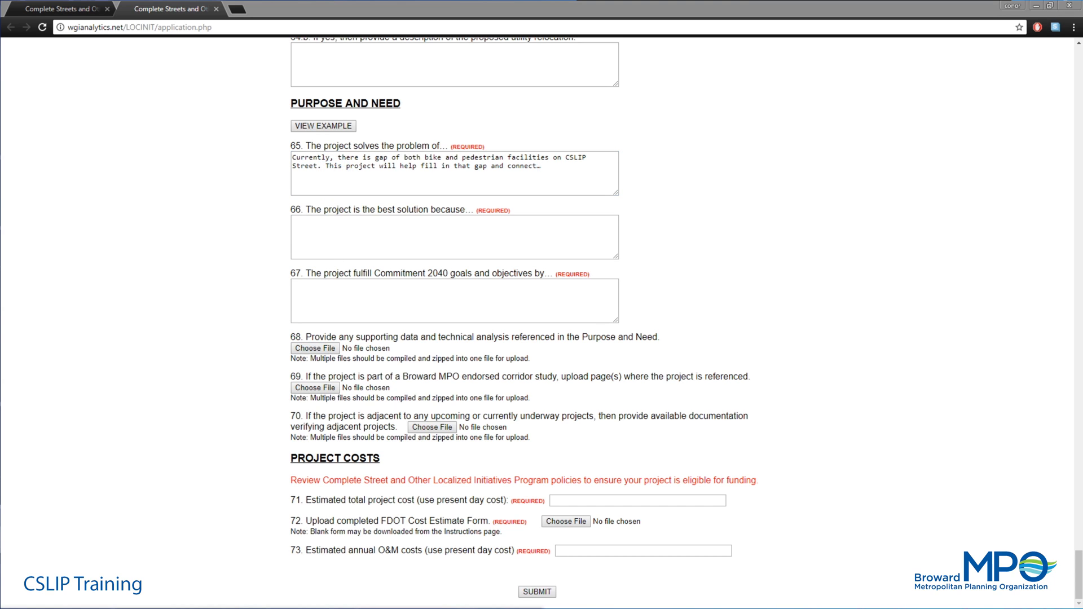
{"action": "left_click", "coordinate": [356, 246]}
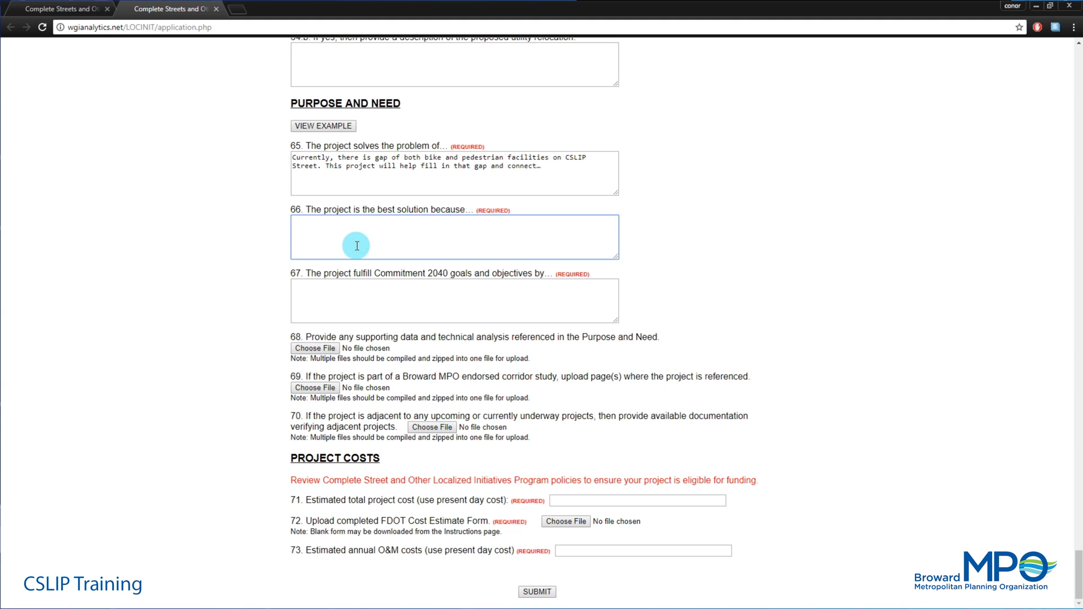
{"action": "type", "text": "This project incorporates the current standards of safe facilities yet will still allow flexibility in the future for potential…"}
Step: Answer question 67 with "The project fulfill Commitment 2040 goals and objectives by incorporating the complete streets standards set by the MPO as well as…"
{"action": "key", "text": "alt+Tab"}
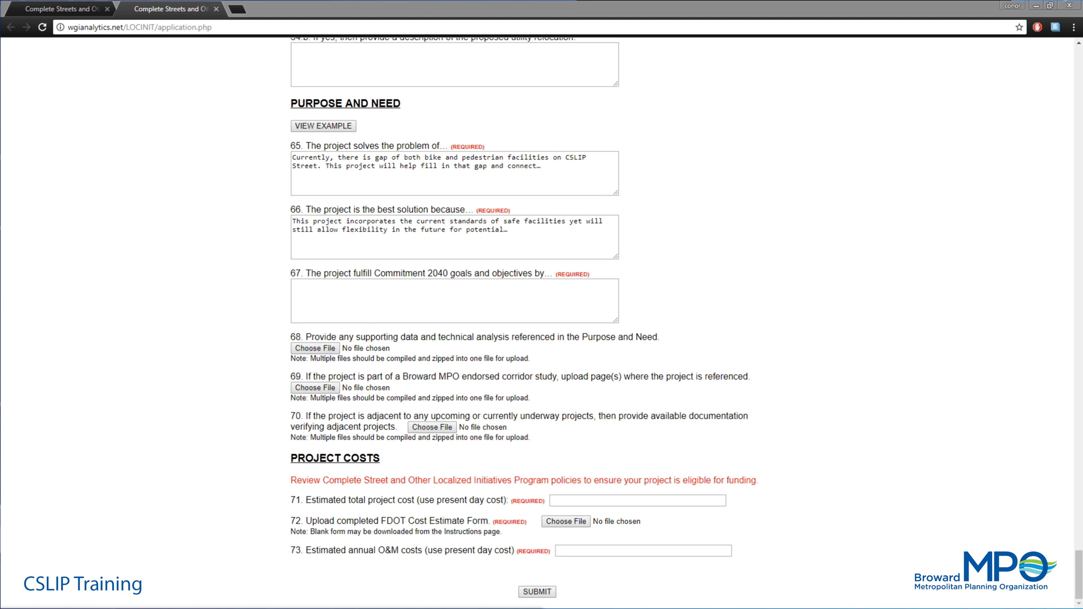
{"action": "left_click", "coordinate": [334, 287]}
{"action": "type", "text": "The project fulfill Commitment 2040 goals and objectives by incorporating the complete streets standards set by the MPO as well as…"}
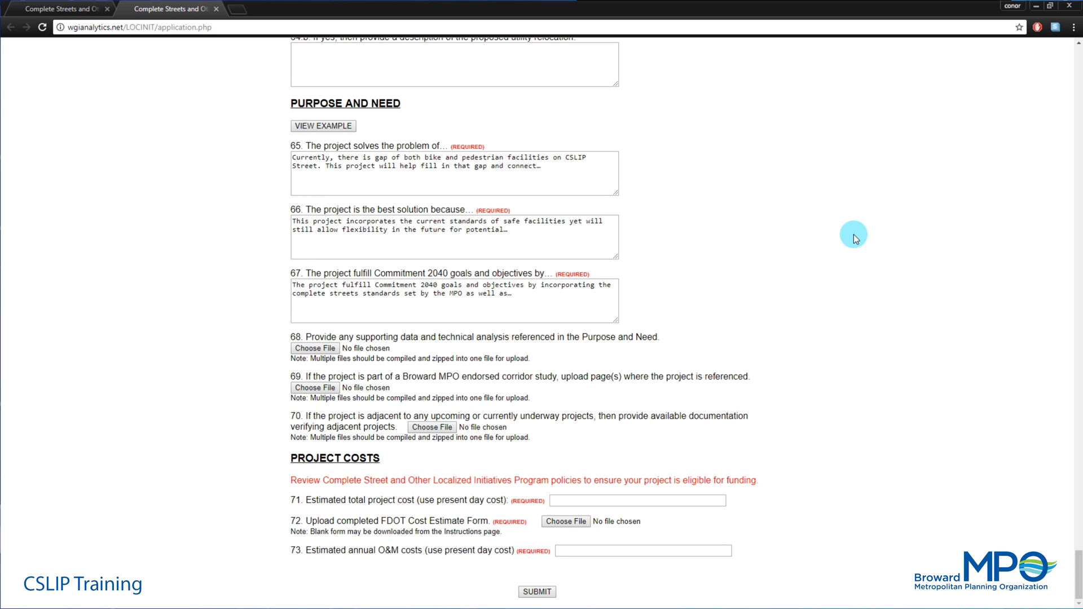
Step: Enter $1,800,000 as the estimated total project cost and attach the Cost Estimate Form PDF as the FDOT cost estimate
{"action": "left_click", "coordinate": [600, 501]}
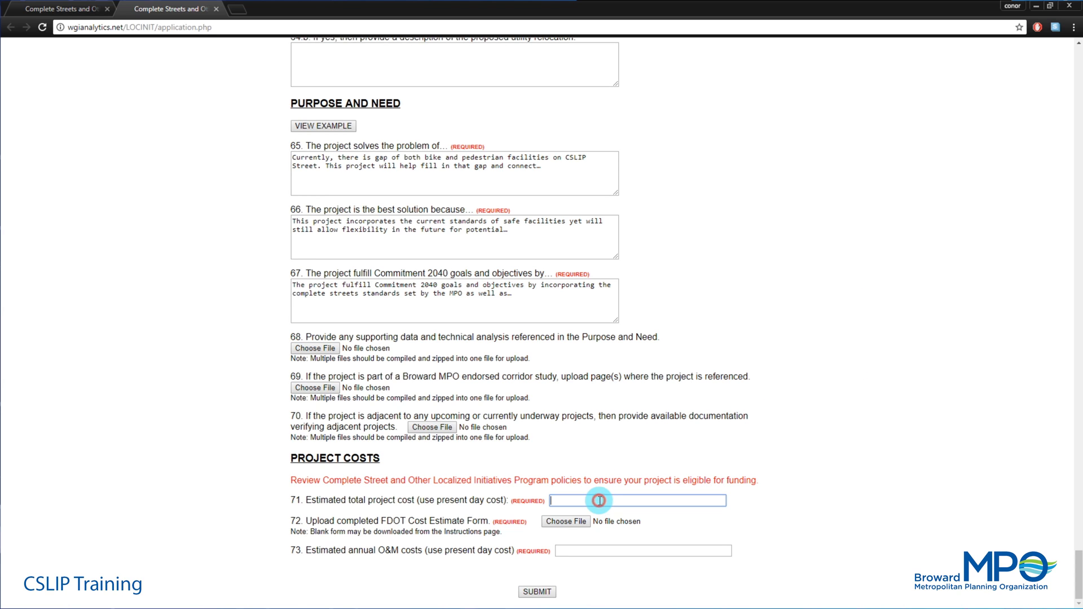
{"action": "type", "text": "$1,800,000"}
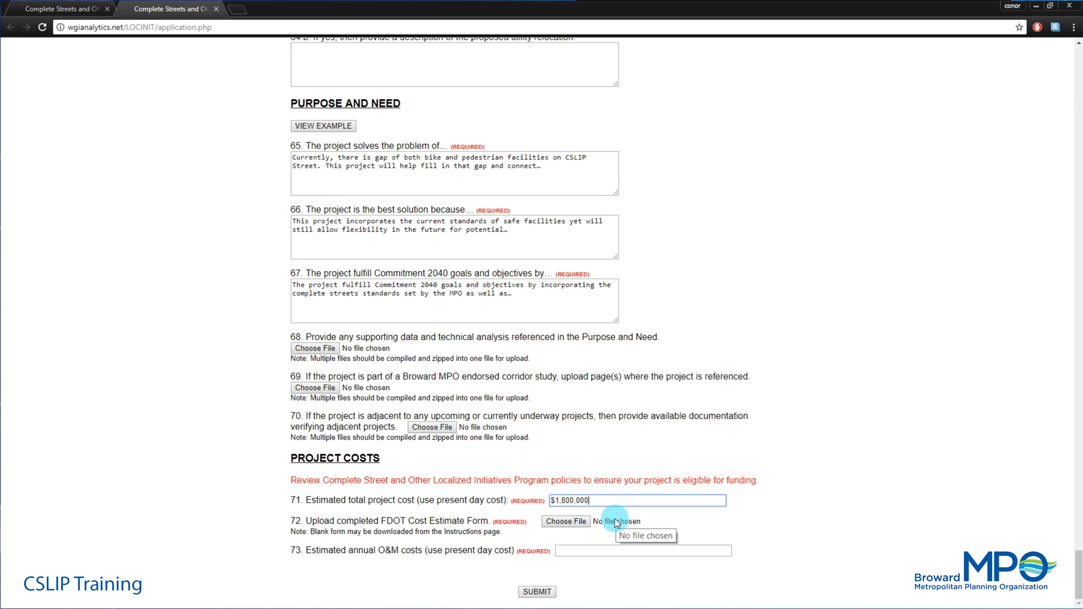
{"action": "left_click", "coordinate": [565, 521]}
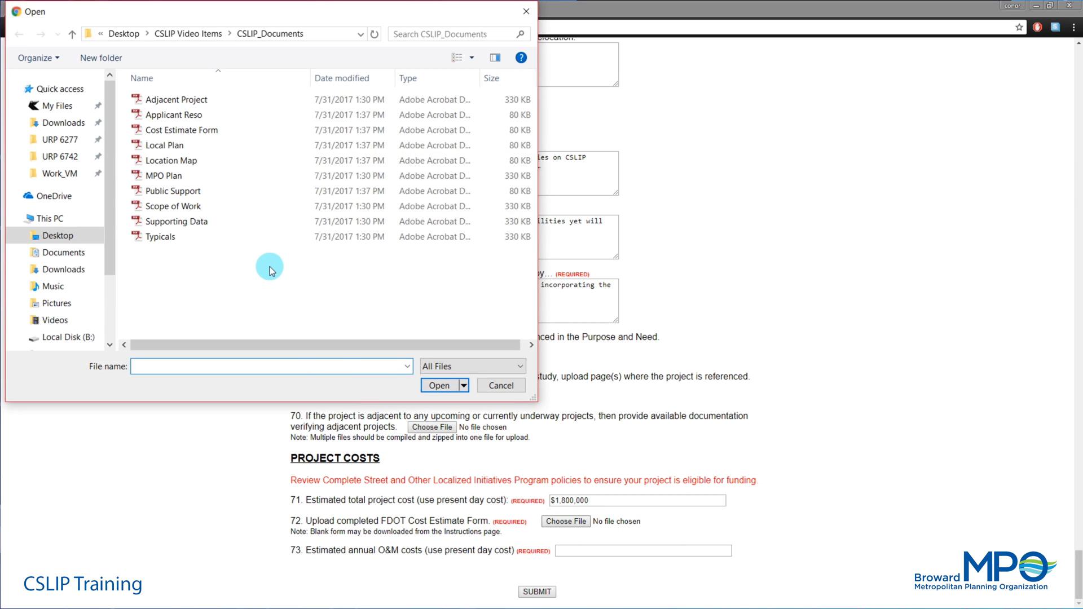
{"action": "left_click", "coordinate": [209, 130]}
{"action": "left_click", "coordinate": [430, 384]}
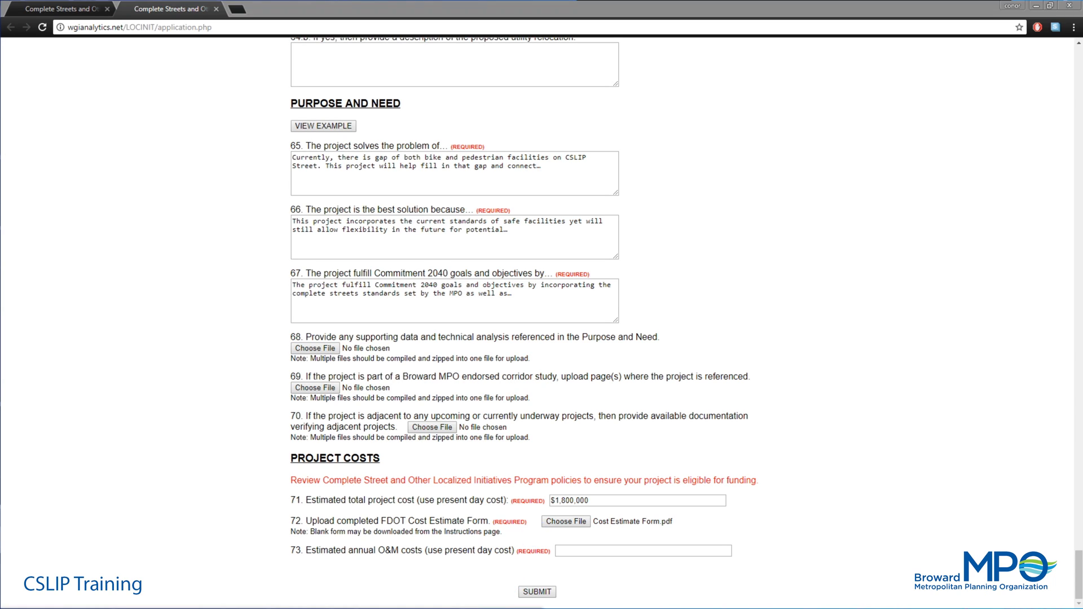
Step: Enter $30,000 as the estimated annual O&M costs for question 73 and submit the application
{"action": "left_click", "coordinate": [575, 551]}
{"action": "type", "text": "$30,000"}
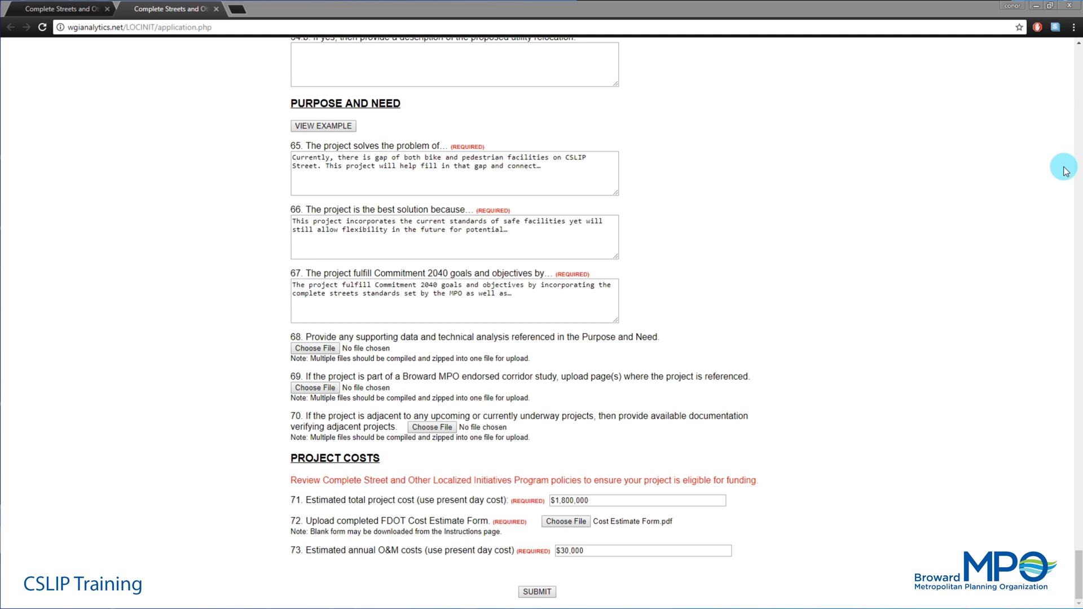
{"action": "left_click", "coordinate": [536, 592]}
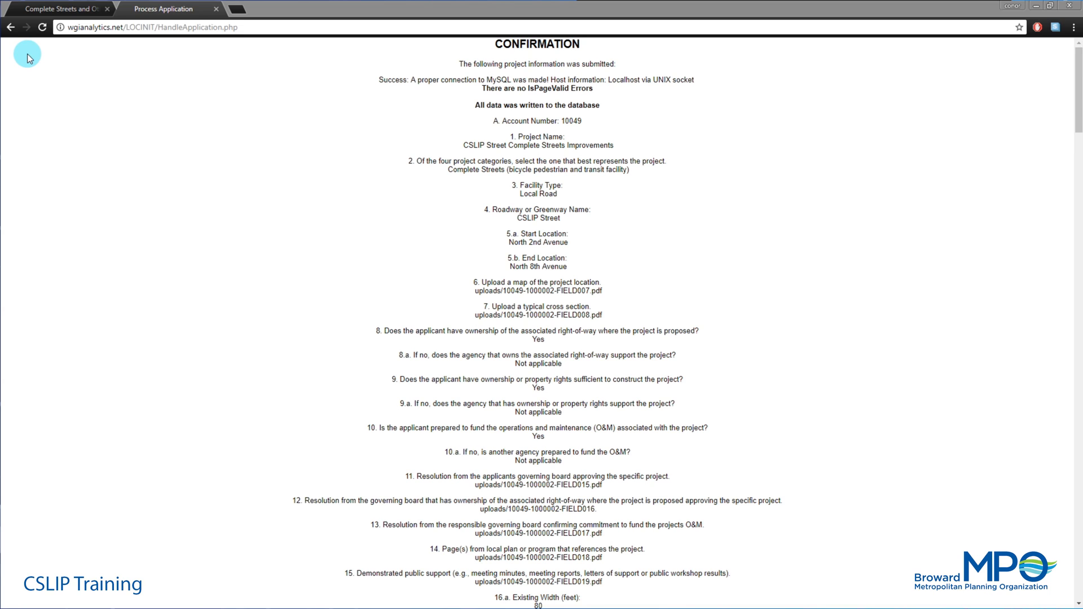
Step: Go through the submission confirmation to its end, leave it for the instructions page, and open a new application form
{"action": "scroll", "coordinate": [435, 234], "scroll_direction": "down", "scroll_amount": 18}
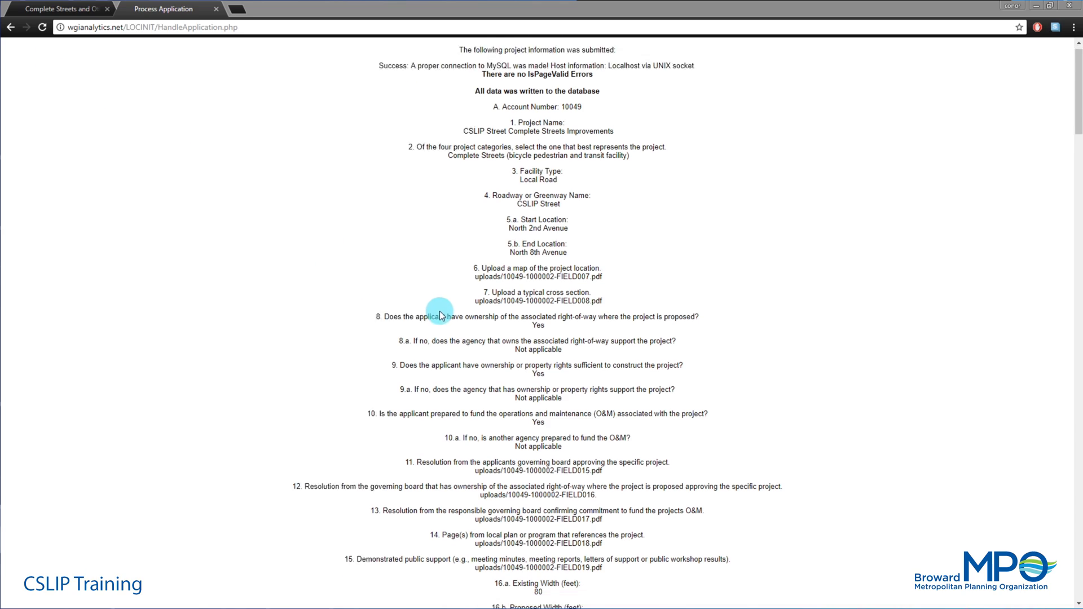
{"action": "scroll", "coordinate": [443, 318], "scroll_direction": "down", "scroll_amount": 20}
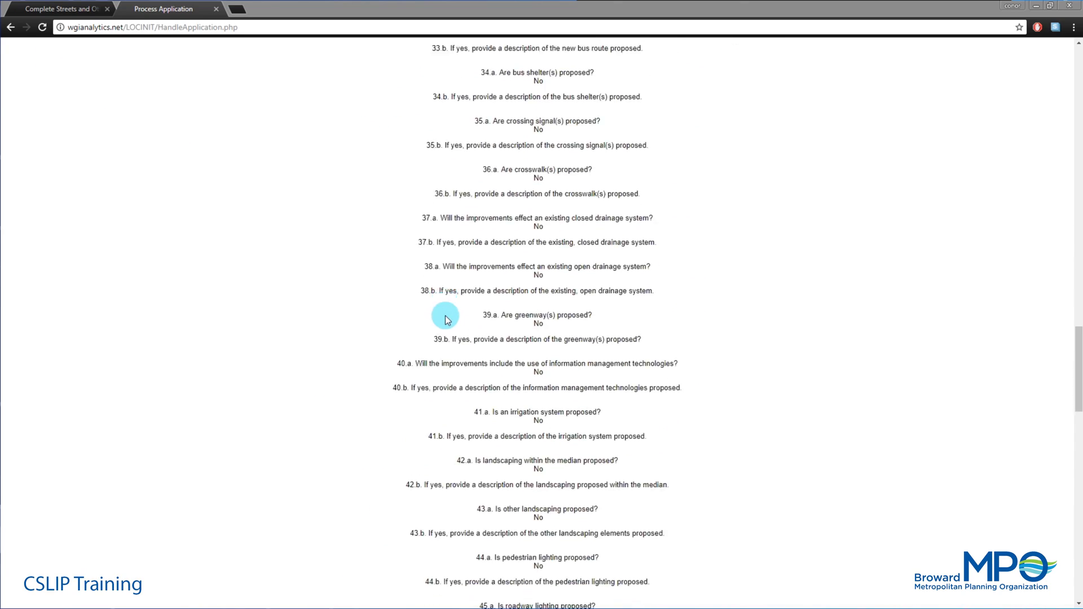
{"action": "left_click", "coordinate": [537, 569]}
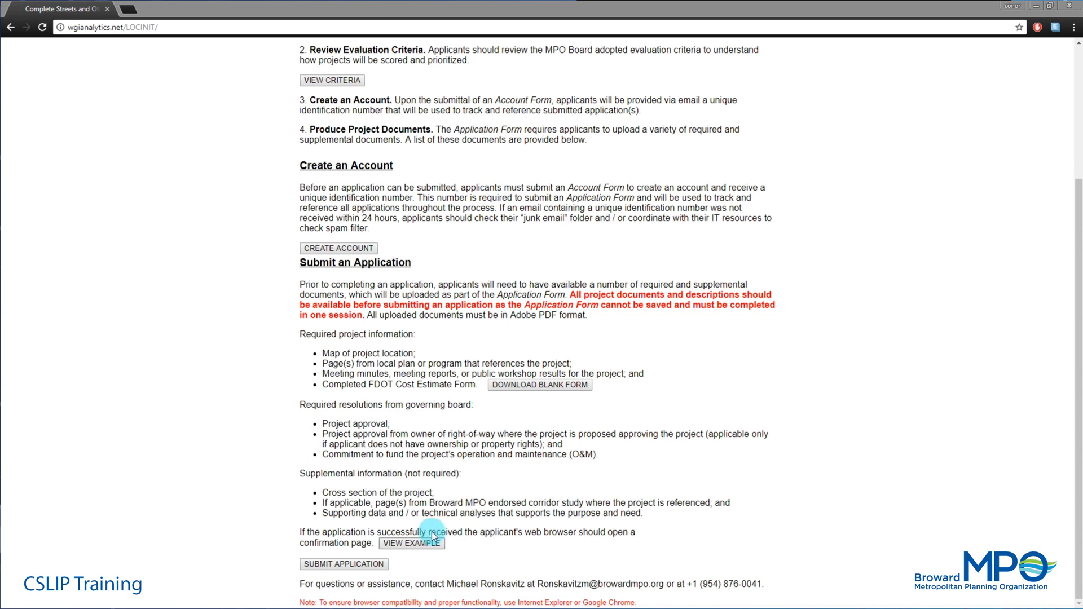
{"action": "left_click", "coordinate": [340, 564]}
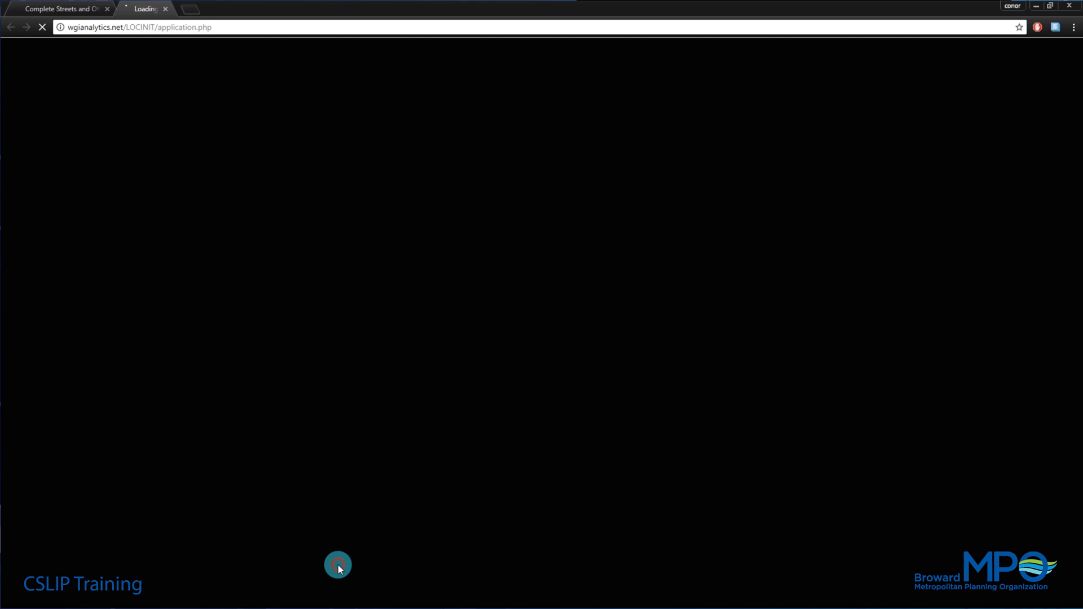